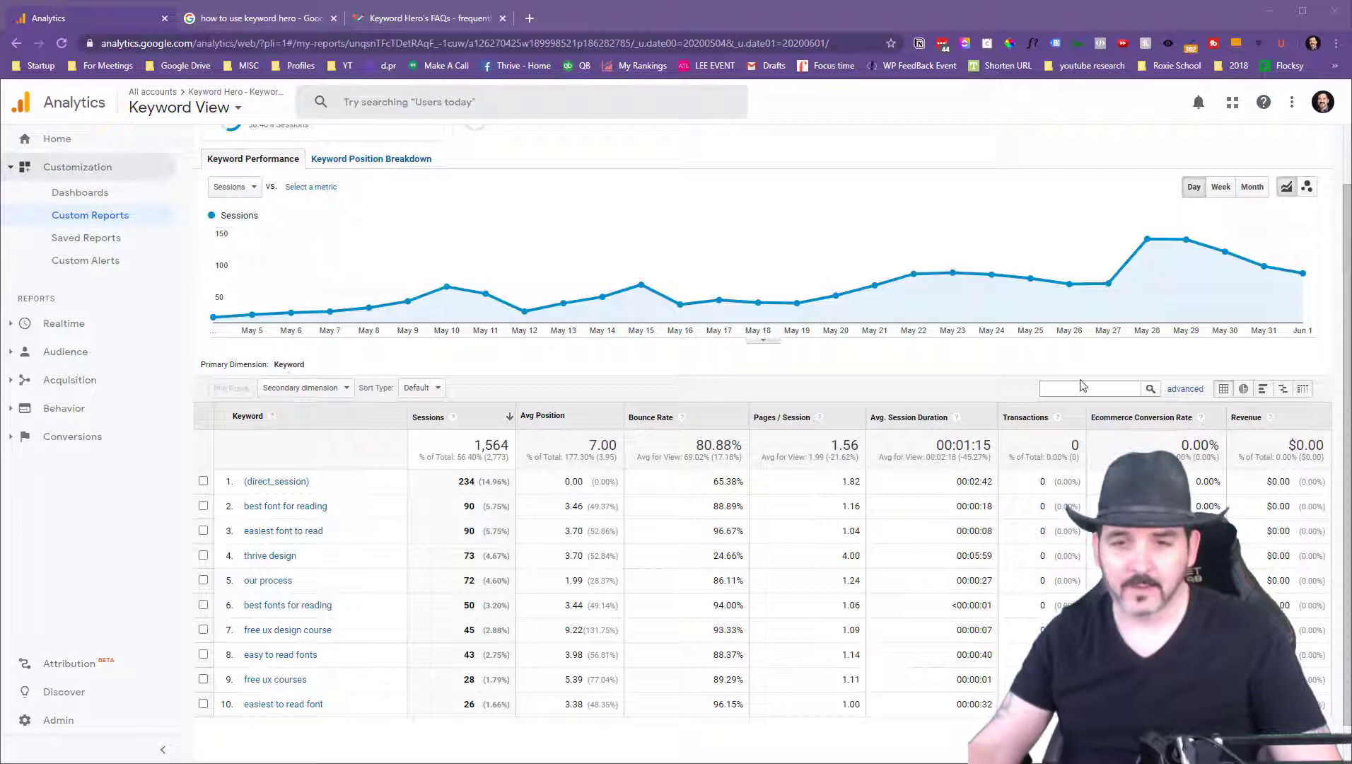
From Custom Reports, open the Keyword-Hero: Keyword Performance report and scroll through its table
mouse_move(842, 289)
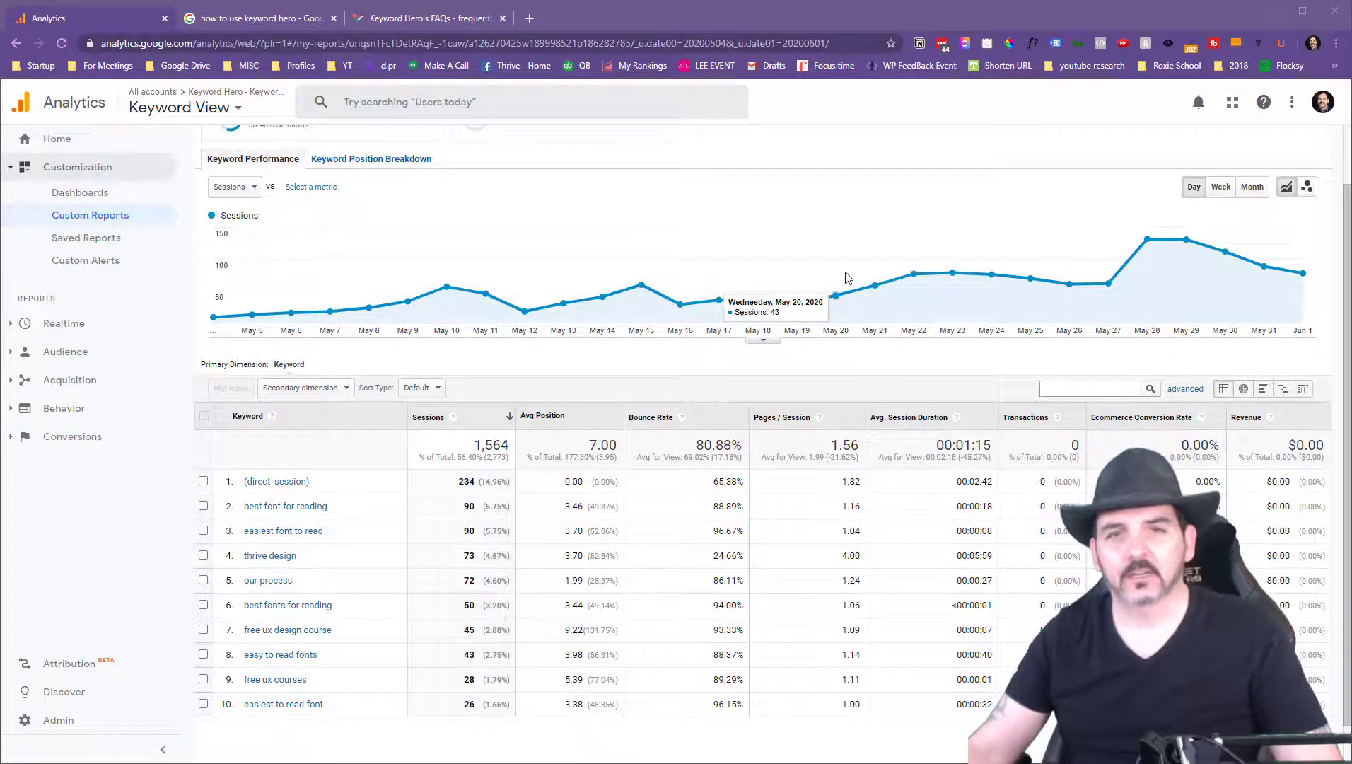
left_click(110, 216)
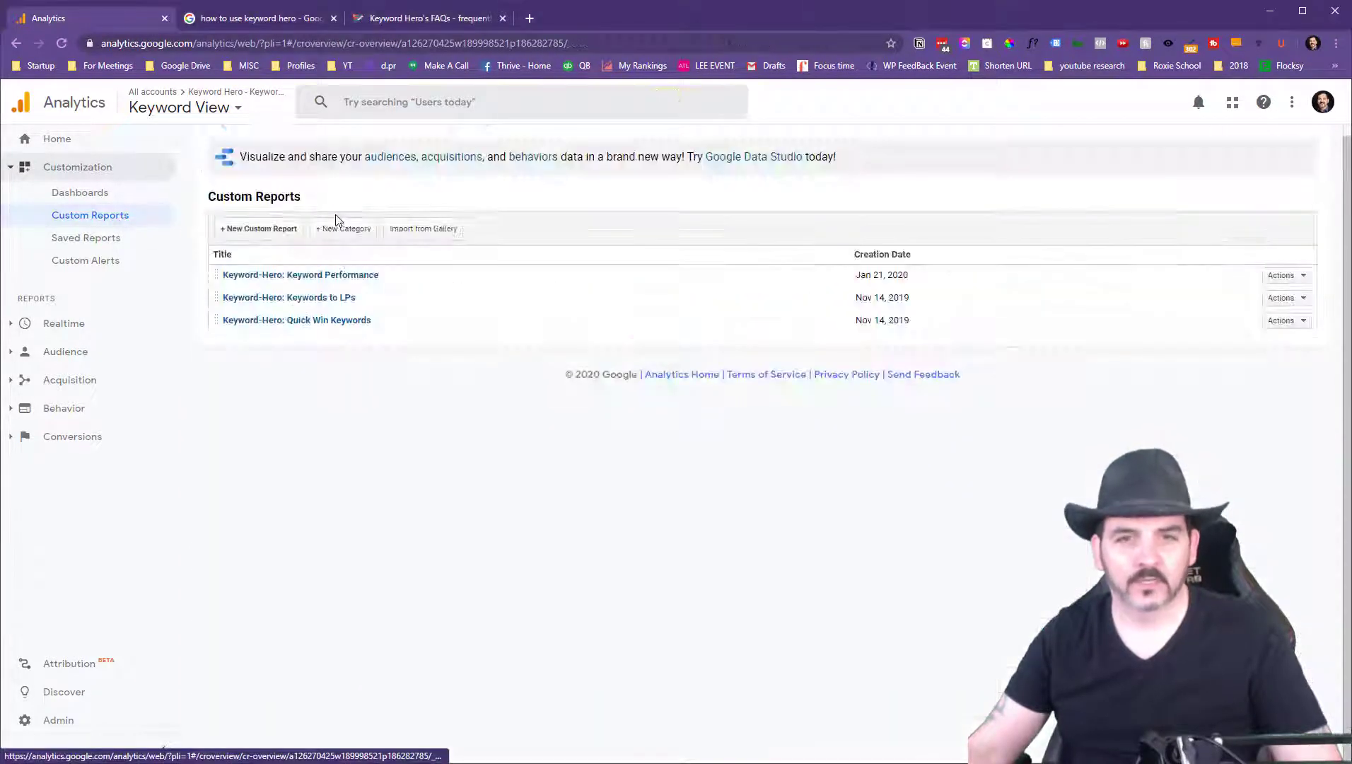
left_click(330, 277)
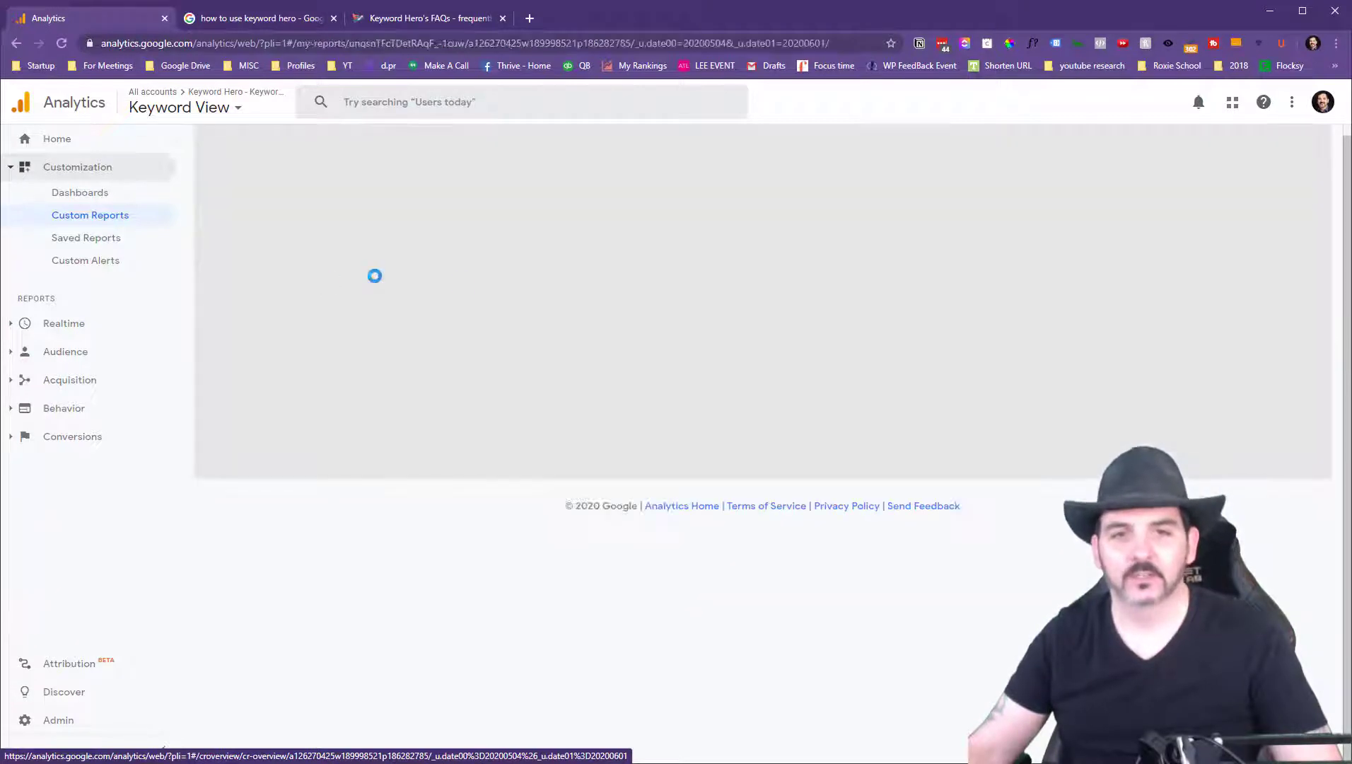
scroll(707, 309, "down", 2)
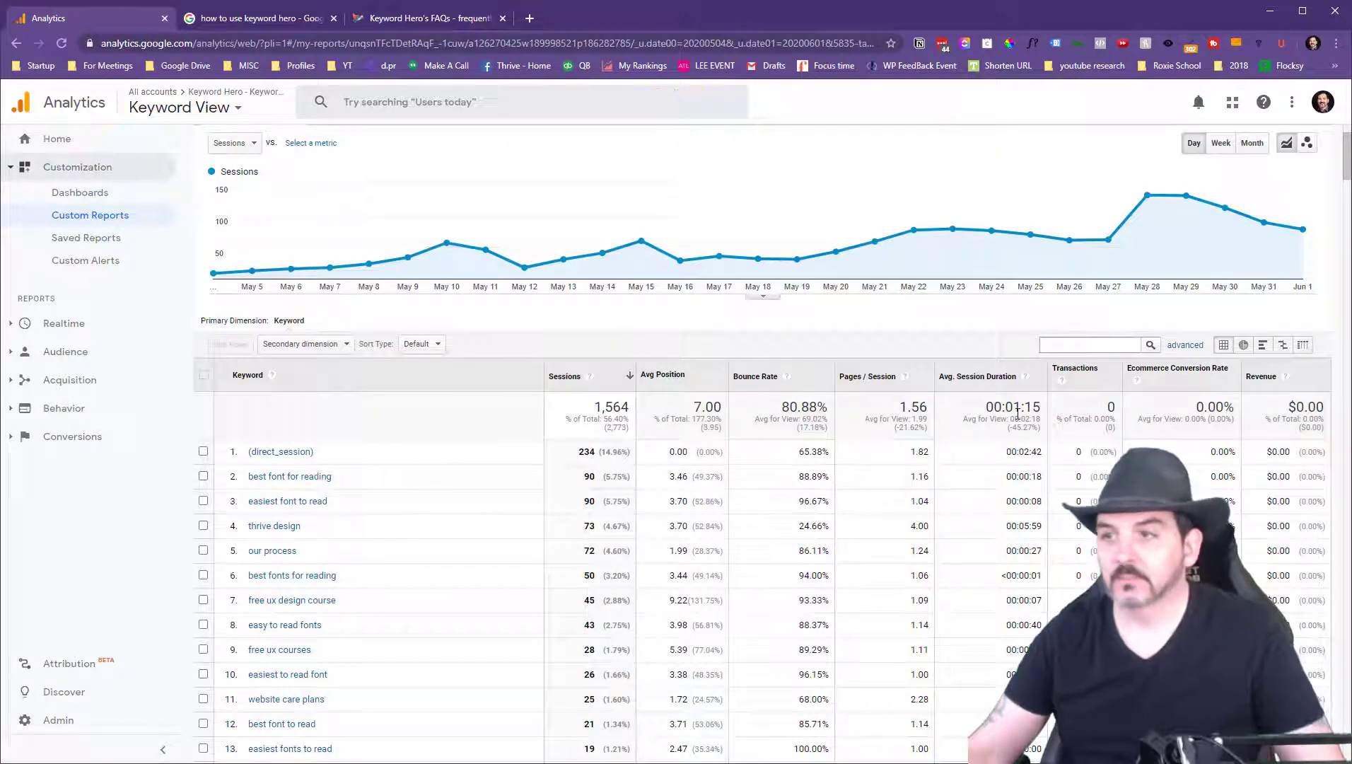
scroll(752, 448, "down", 2)
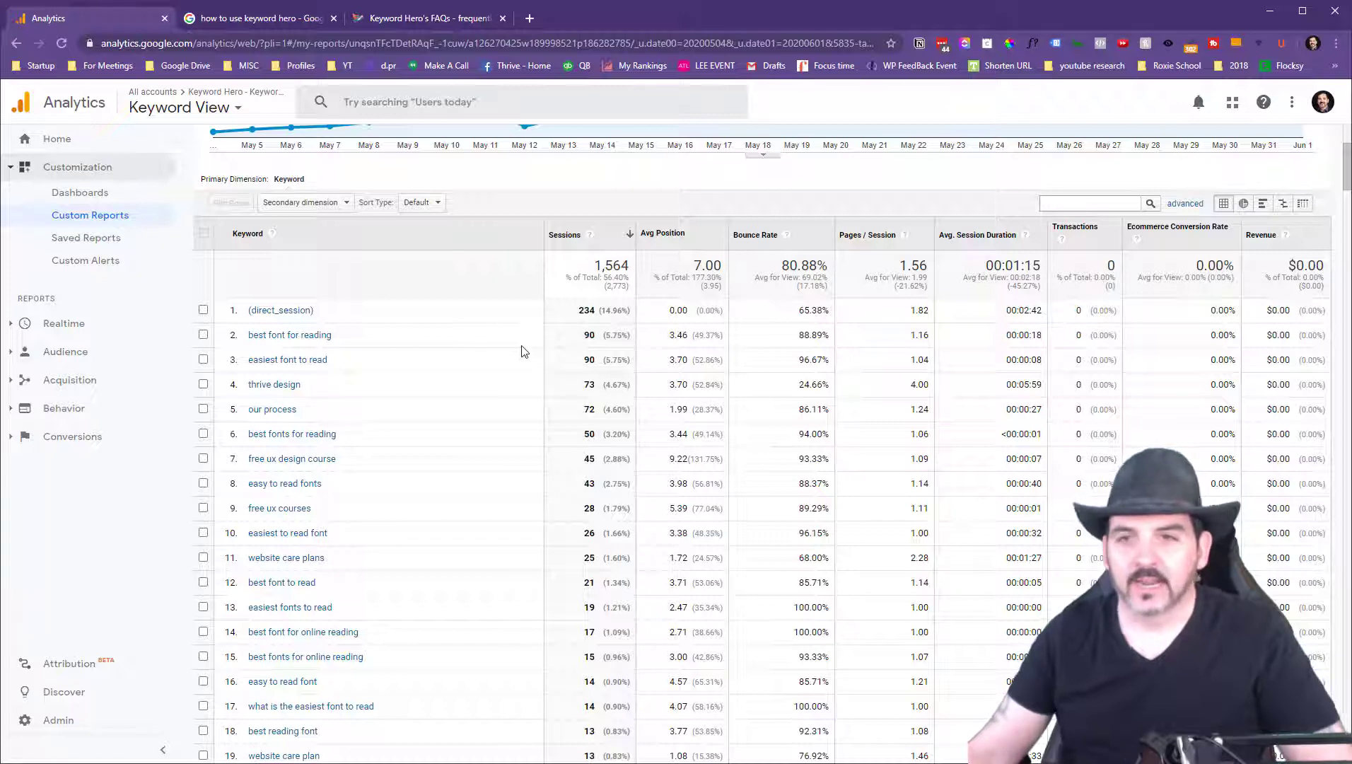
scroll(686, 351, "up", 2)
Filter the keyword table to keywords containing 'thrive'
left_click(1185, 346)
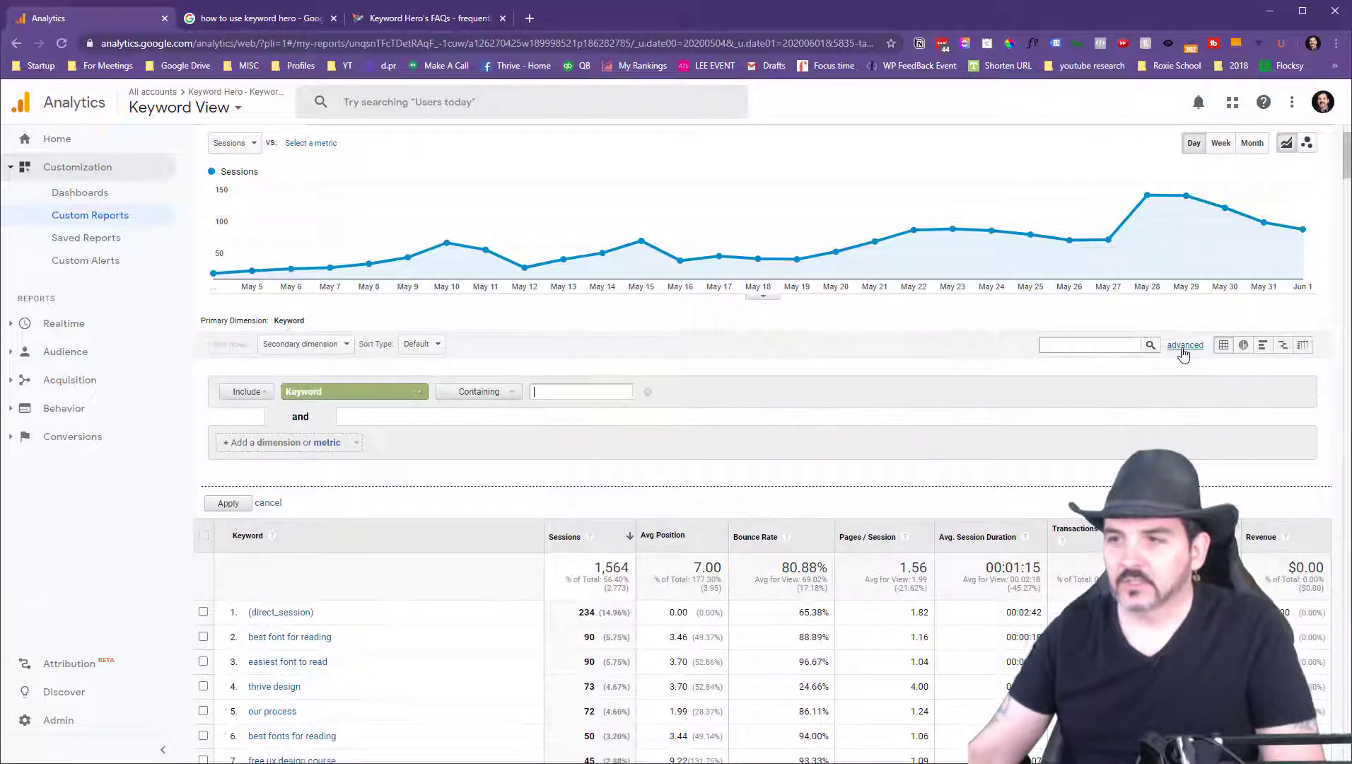
left_click(568, 391)
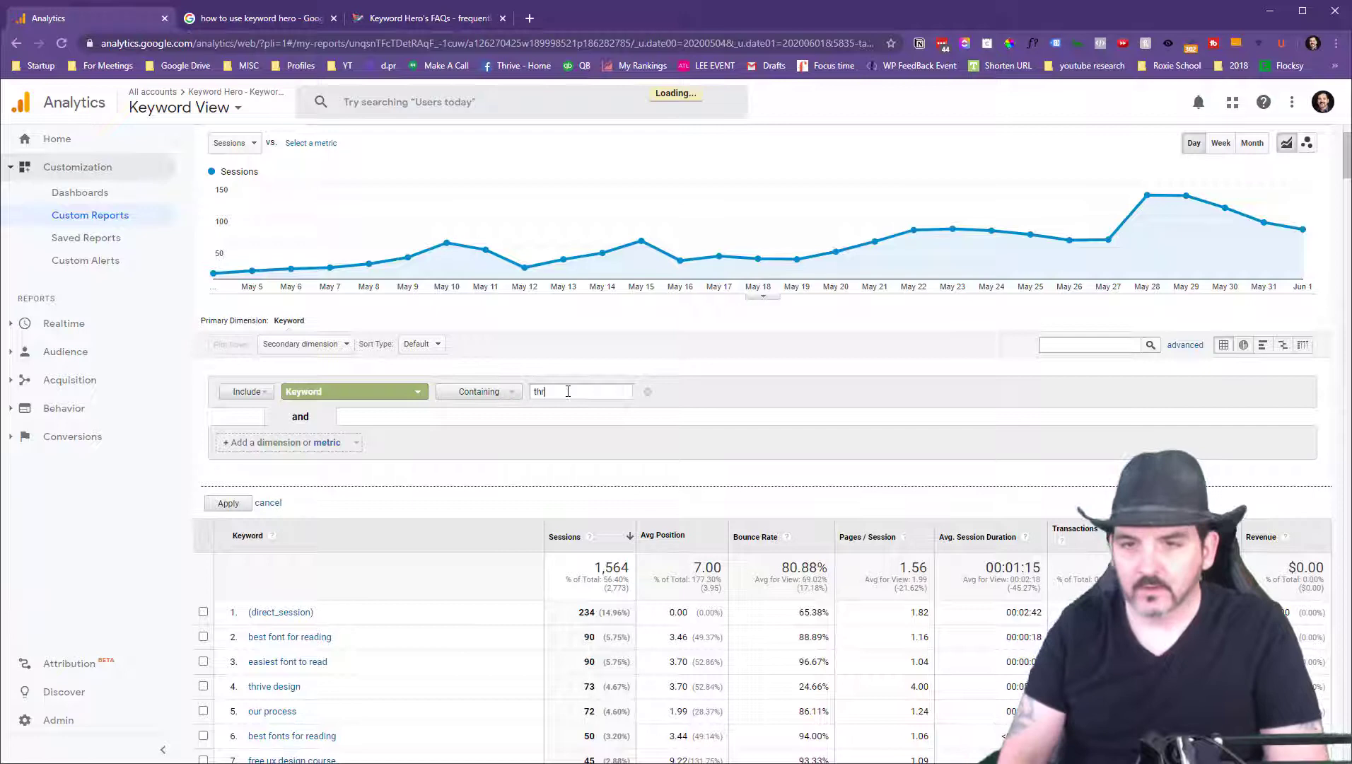
left_click(228, 503)
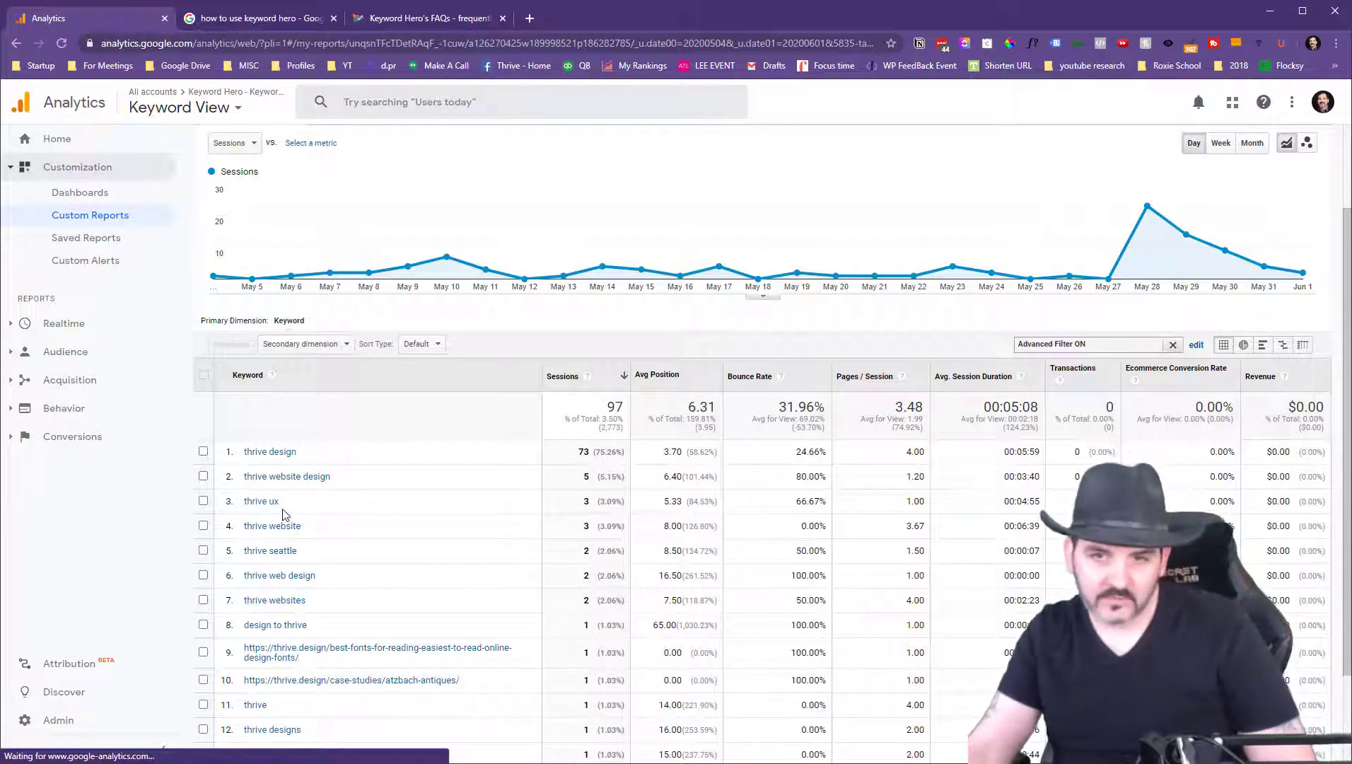
Change the keyword filter to 'seattle' and review the 47 resulting sessions
left_click(1196, 346)
double_click(569, 392)
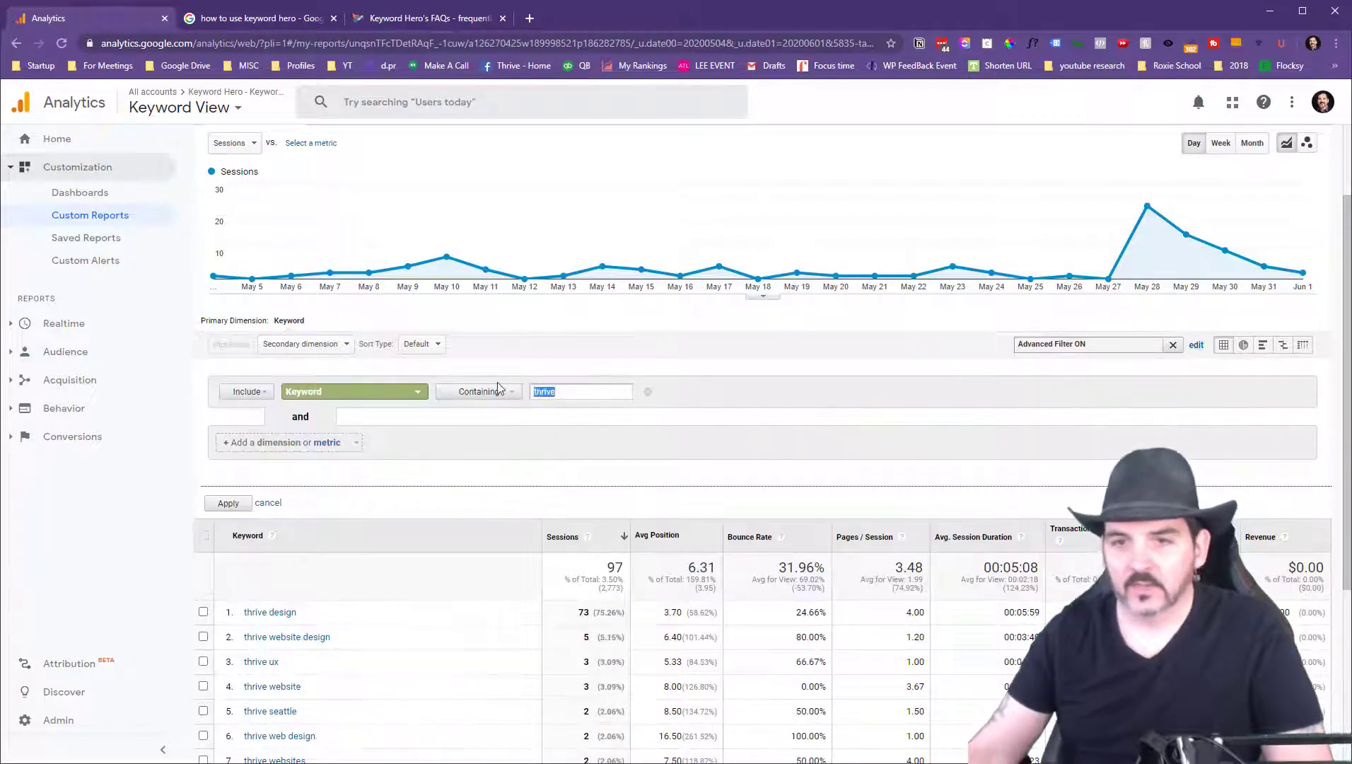
type("seattle")
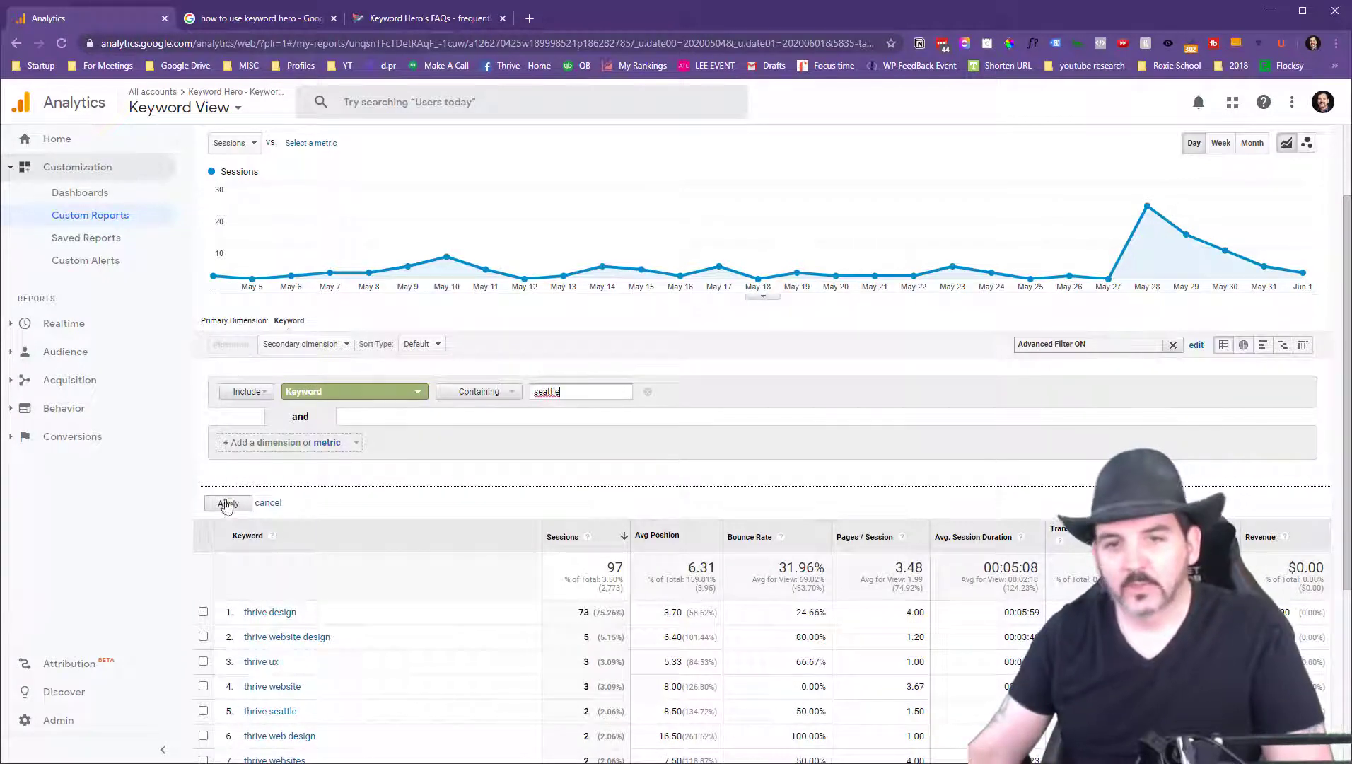
left_click(228, 503)
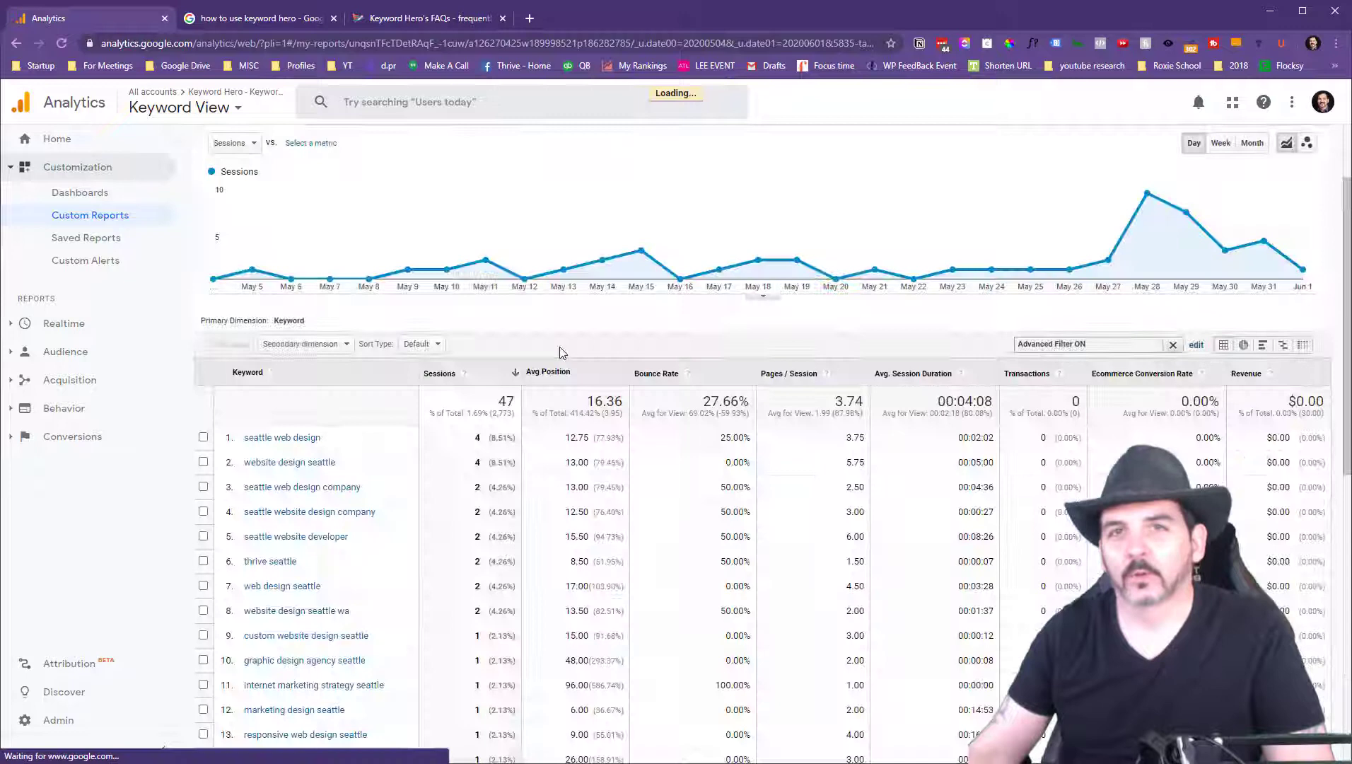
scroll(595, 393, "down", 2)
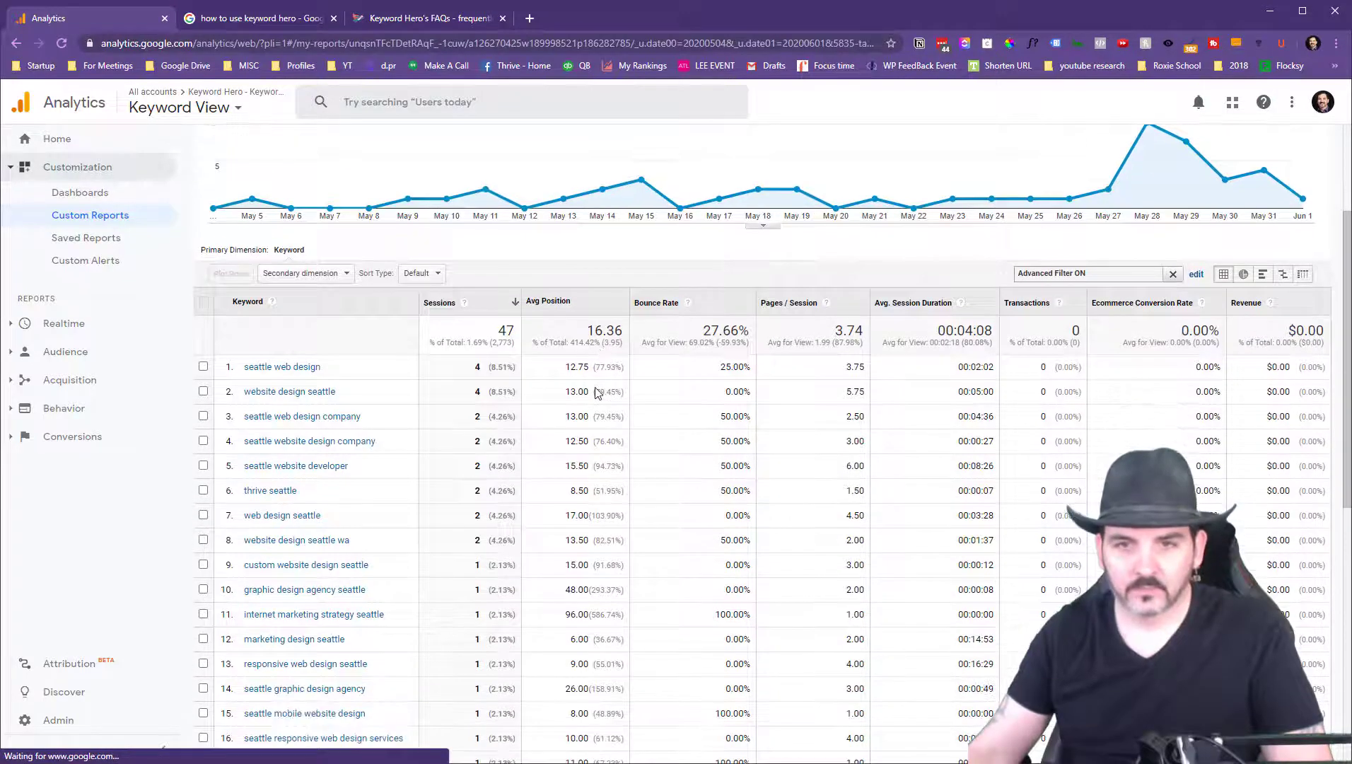
scroll(595, 394, "down", 2)
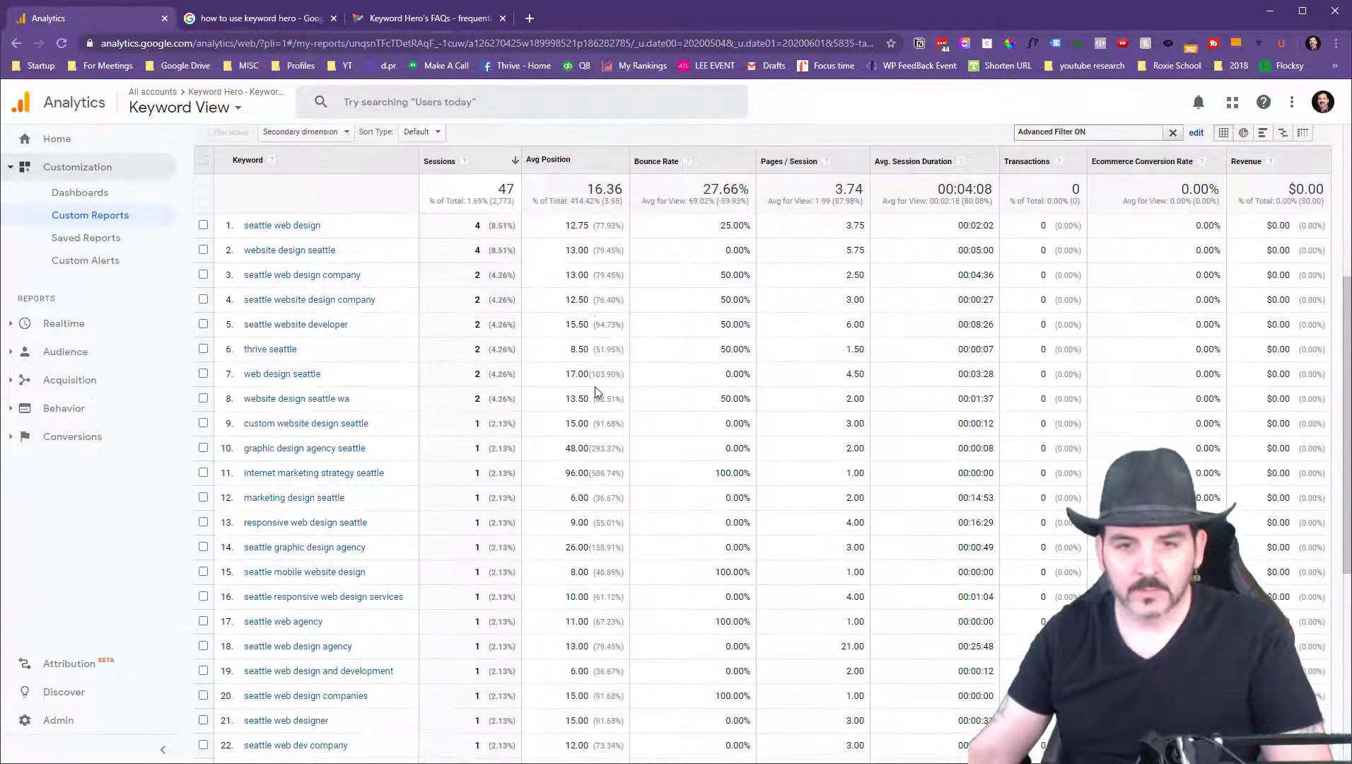
scroll(595, 394, "down", 2)
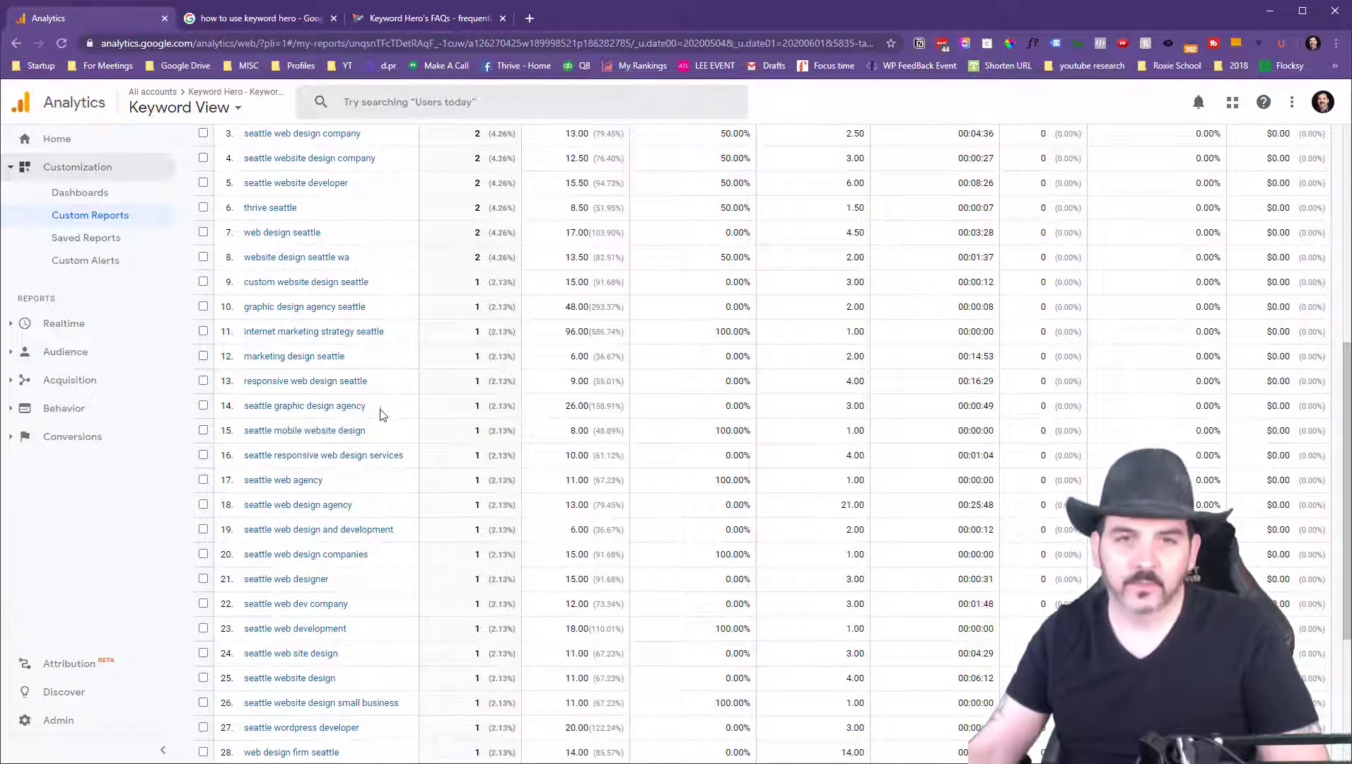
scroll(381, 414, "up", 2)
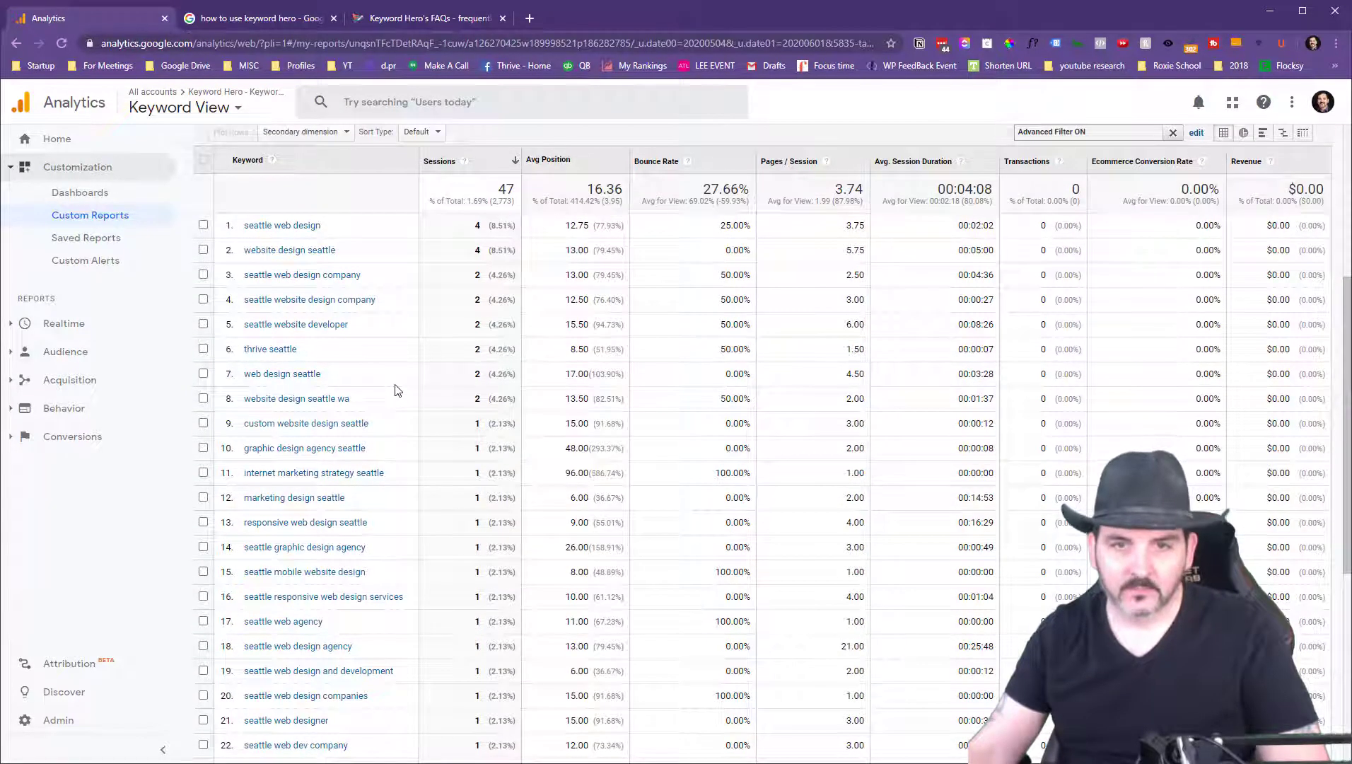
scroll(409, 364, "up", 5)
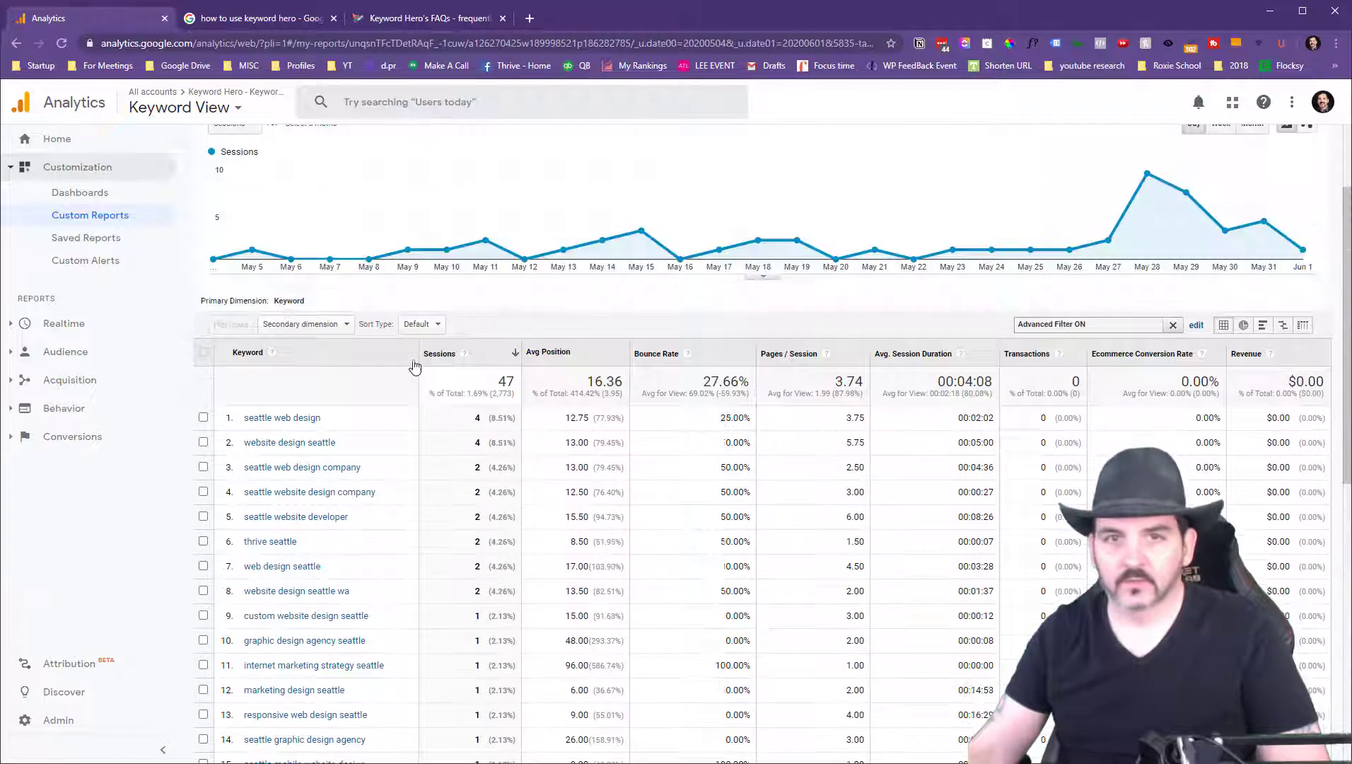
Open the Keyword-Hero: Quick Win Keywords report and scroll down to its keyword table
left_click(104, 219)
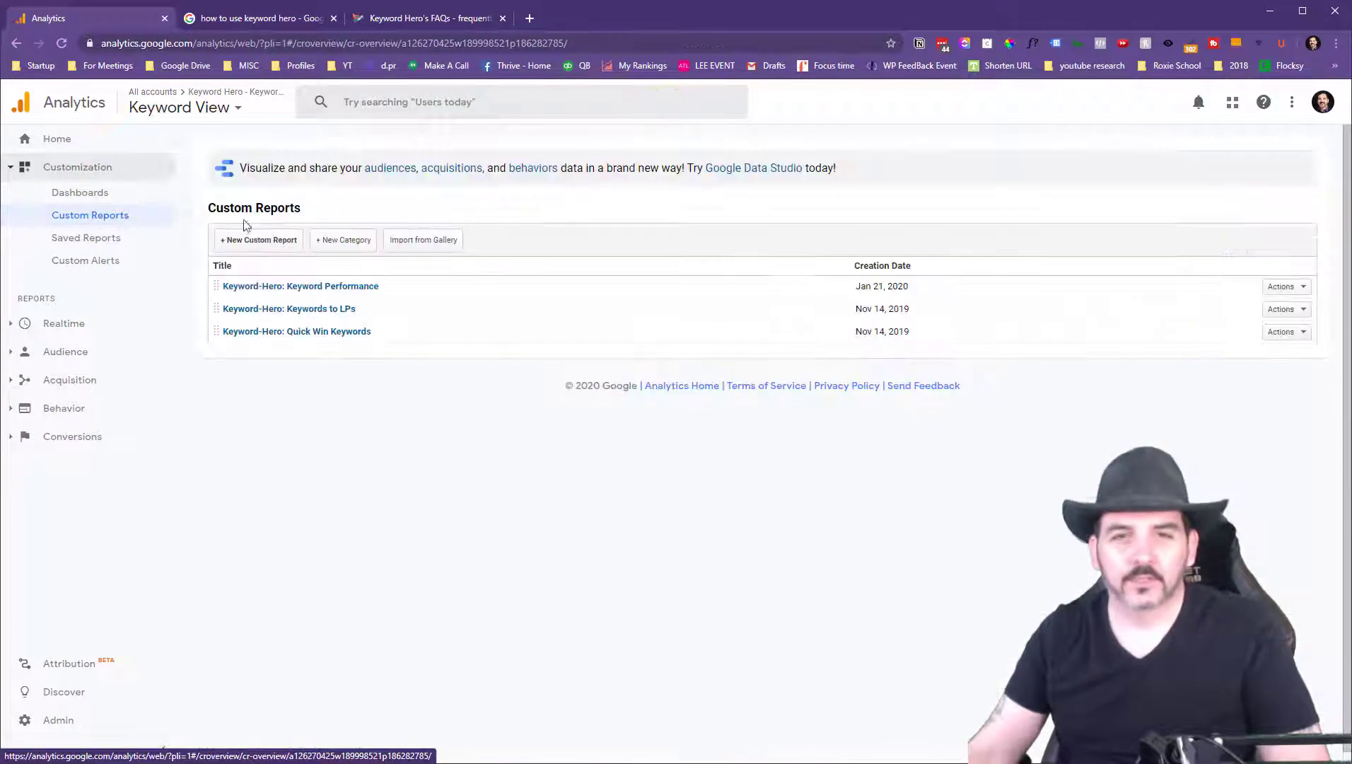
left_click(323, 333)
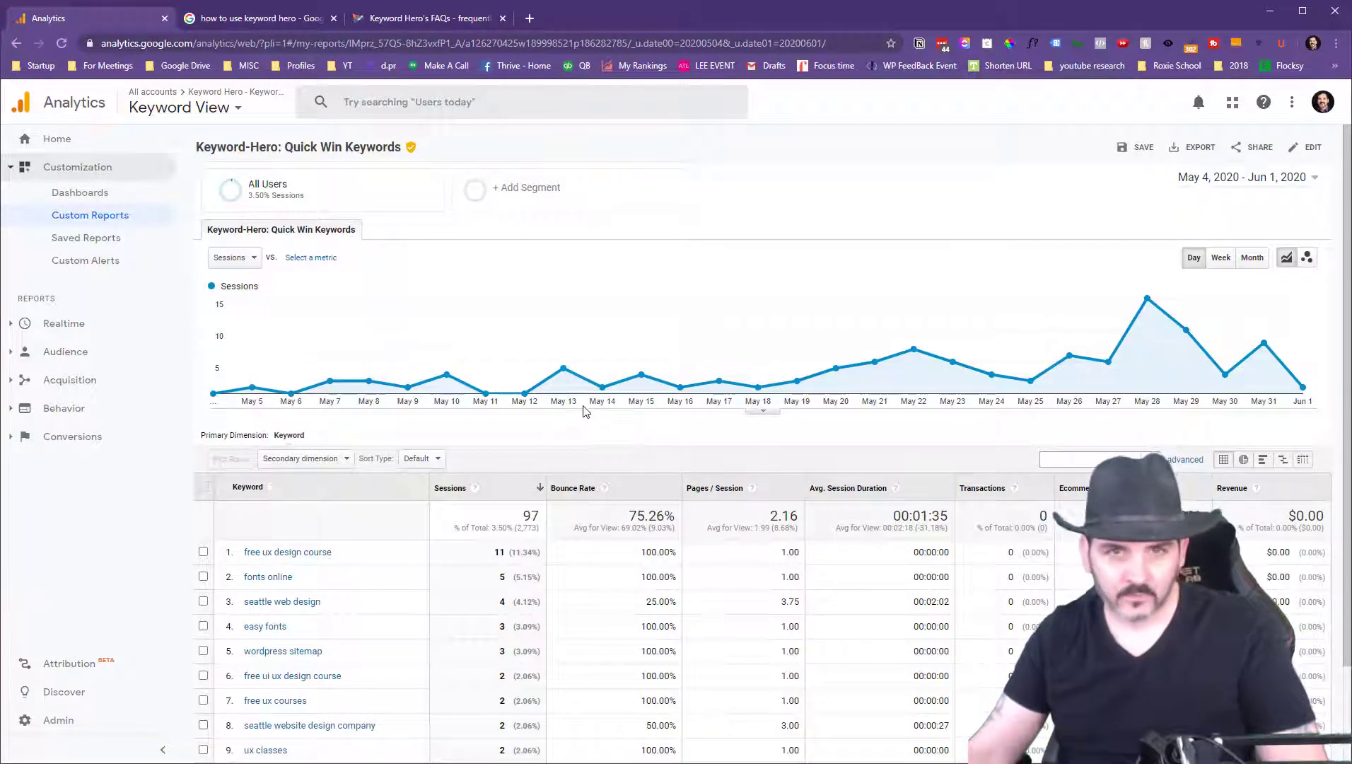
scroll(577, 423, "down", 1)
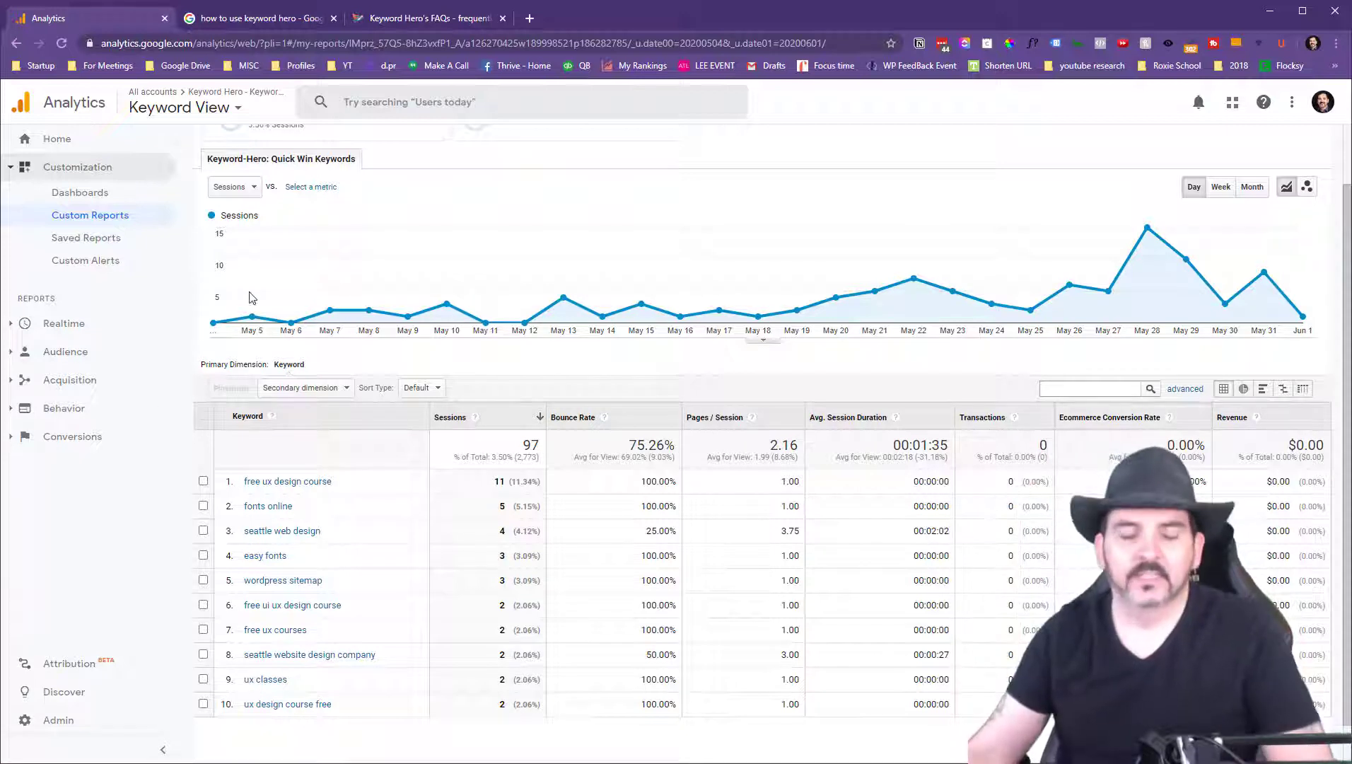
Add a secondary dimension, searched with 'p', to the Quick Win Keywords table
left_click(283, 387)
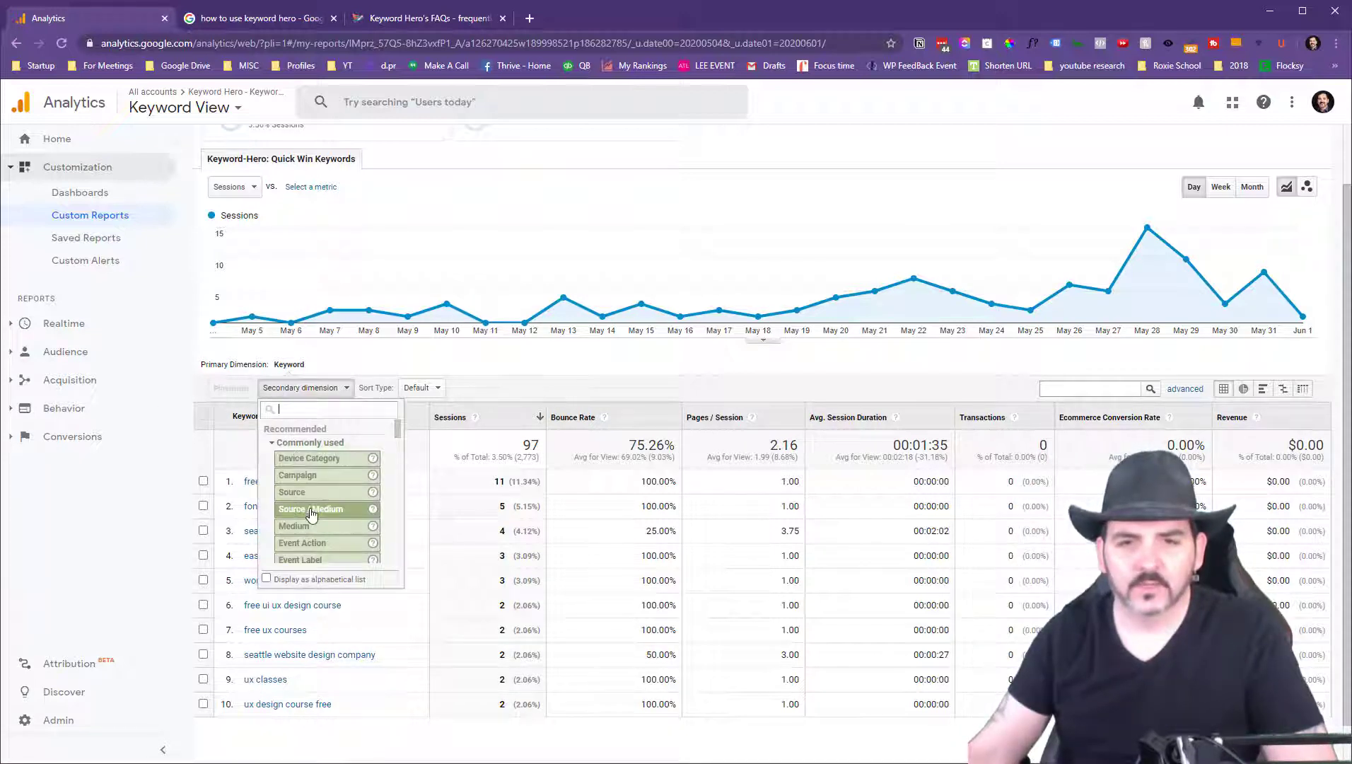
type("p")
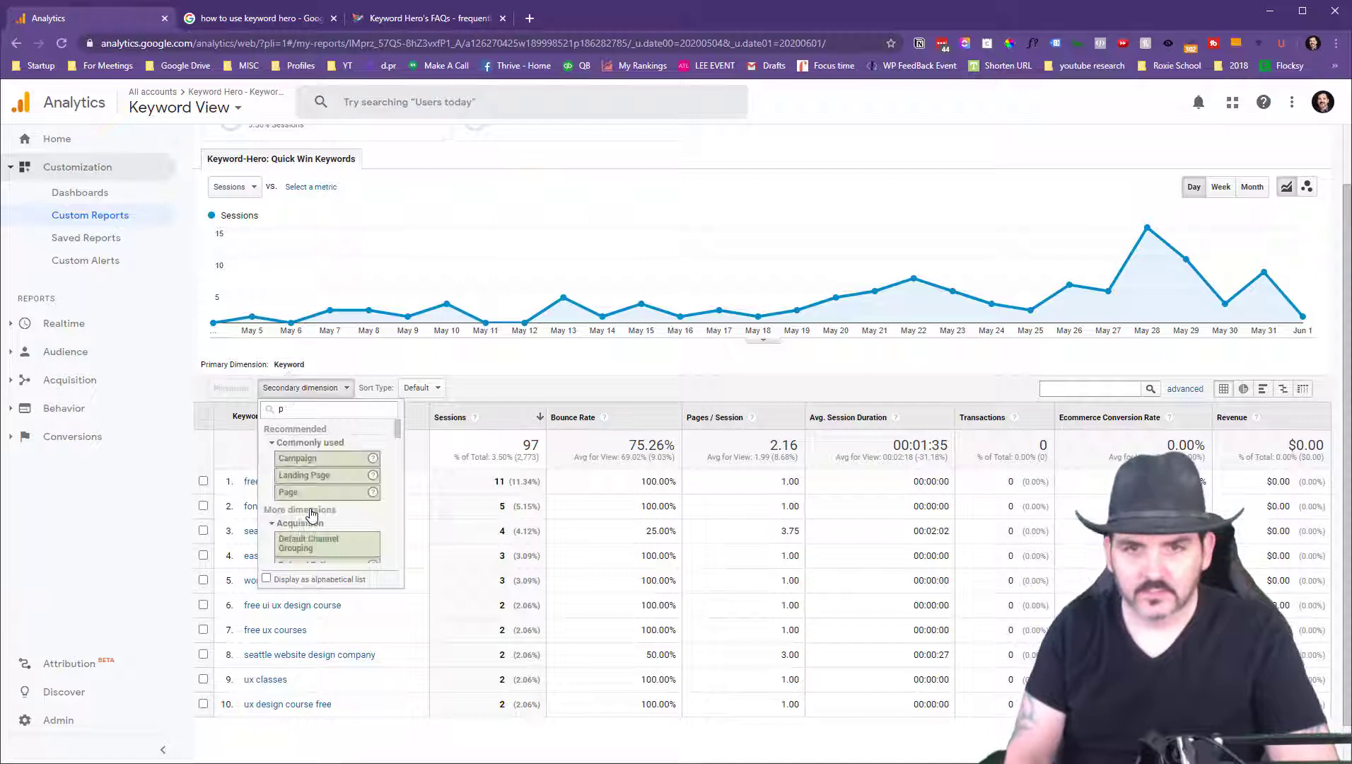
scroll(311, 513, "down", 1)
left_click(308, 516)
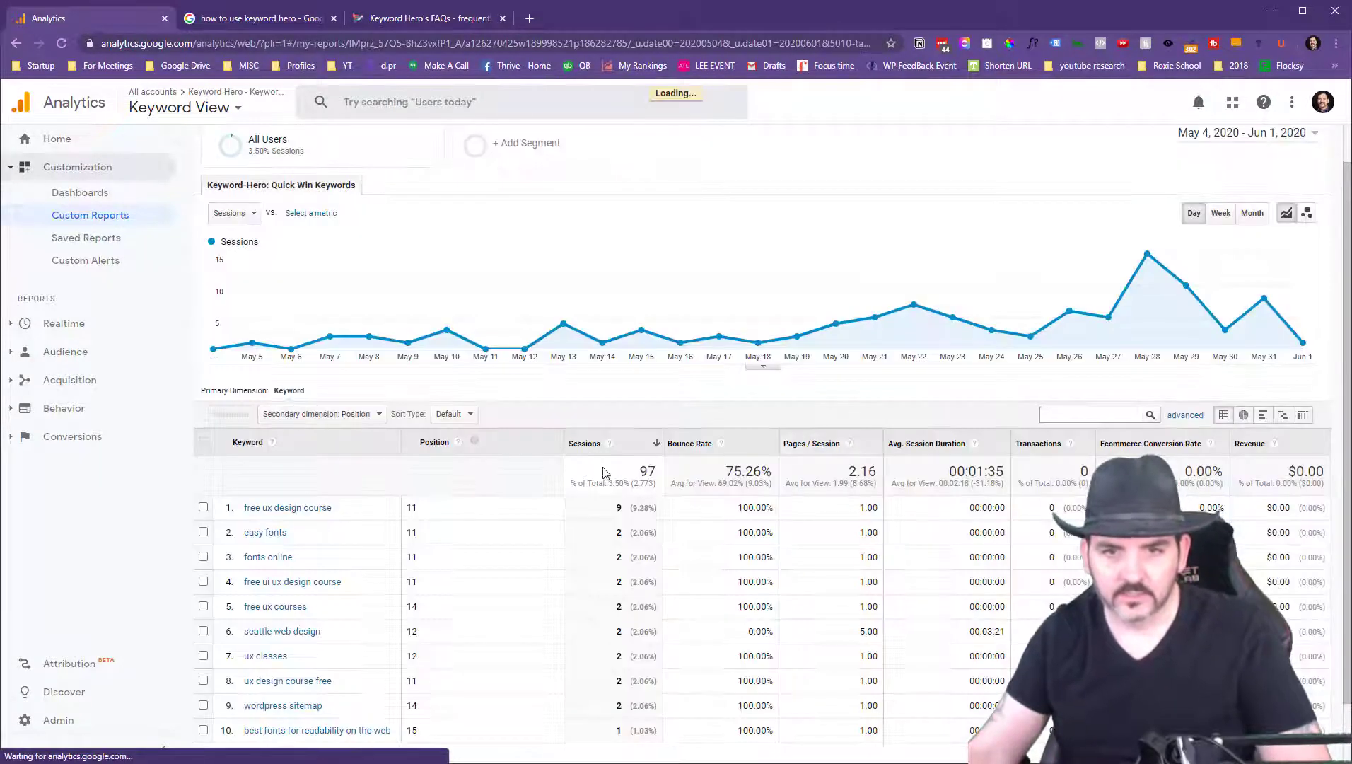
scroll(605, 473, "down", 1)
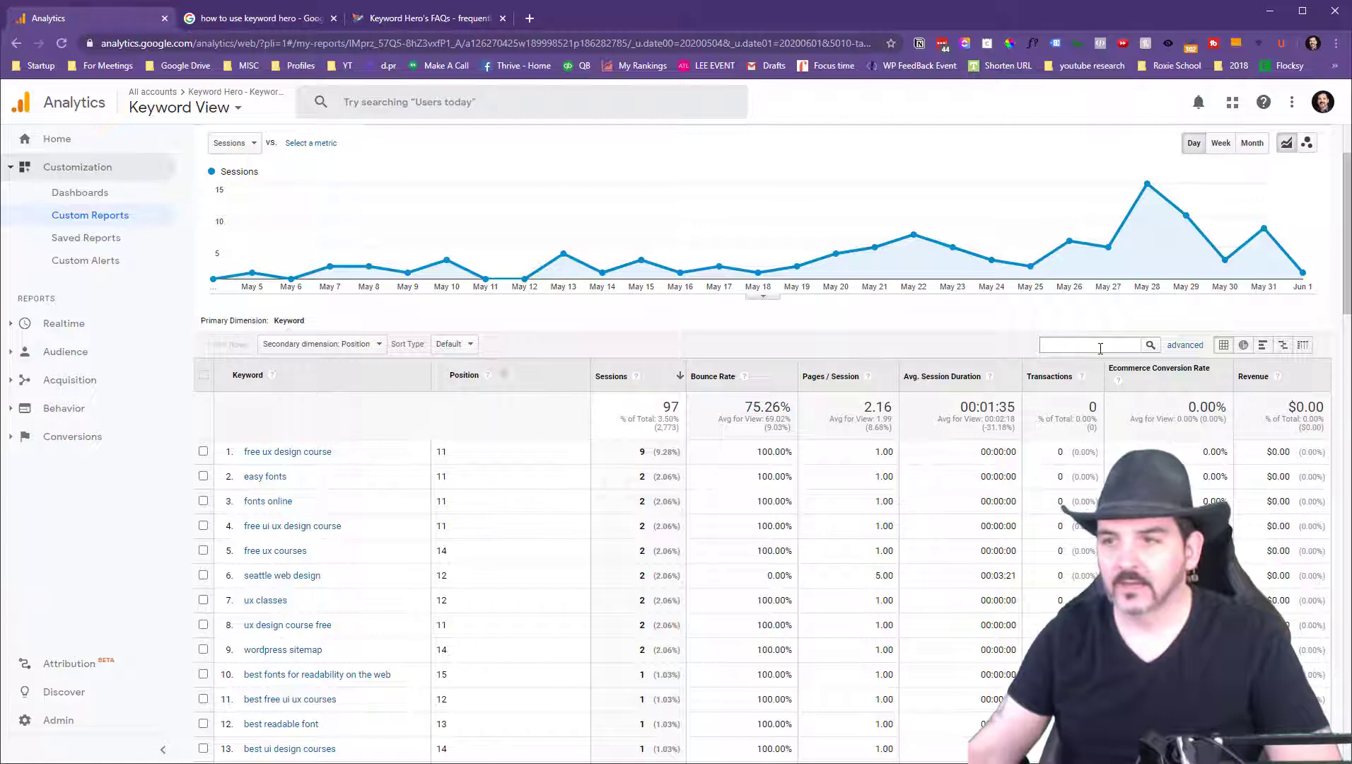
Filter keywords to those containing 'seattle' (23 sessions), then go back to Custom Reports
left_click(1174, 346)
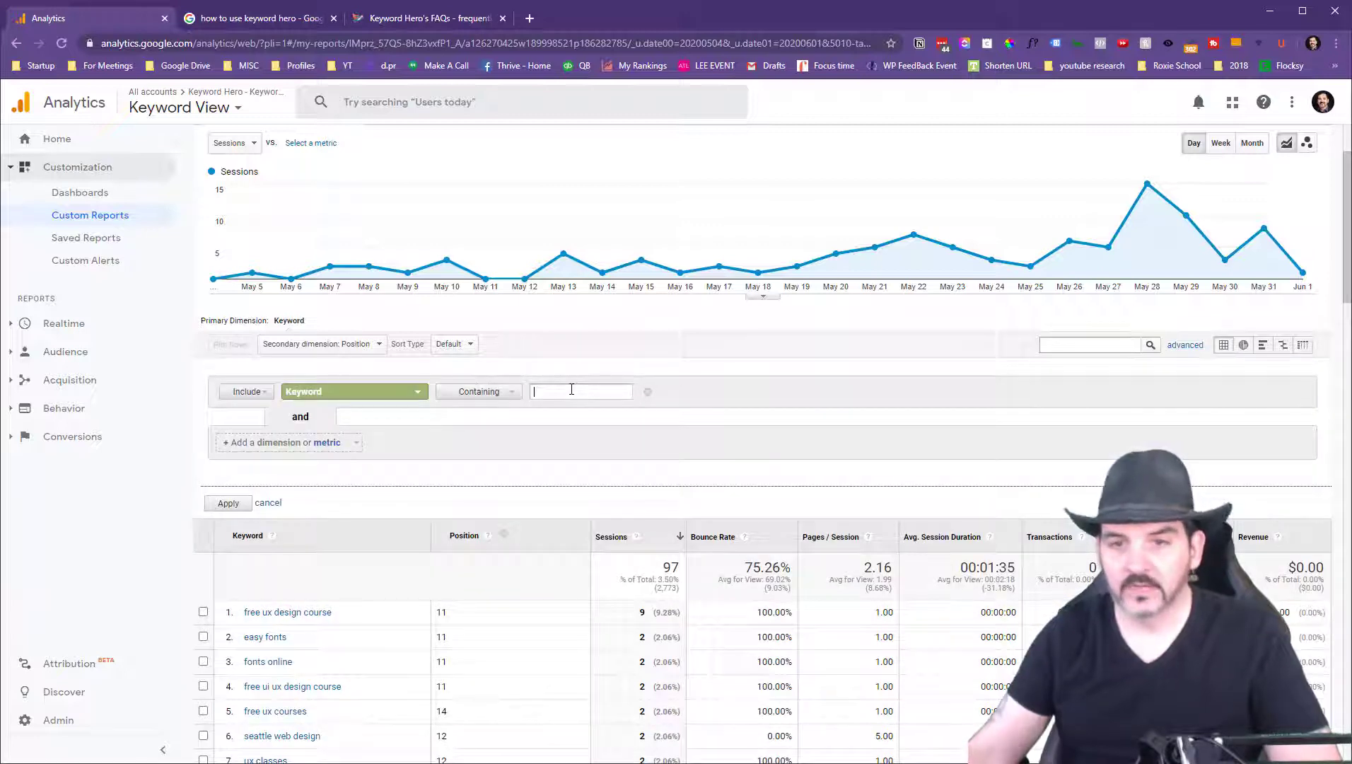
type("seattle")
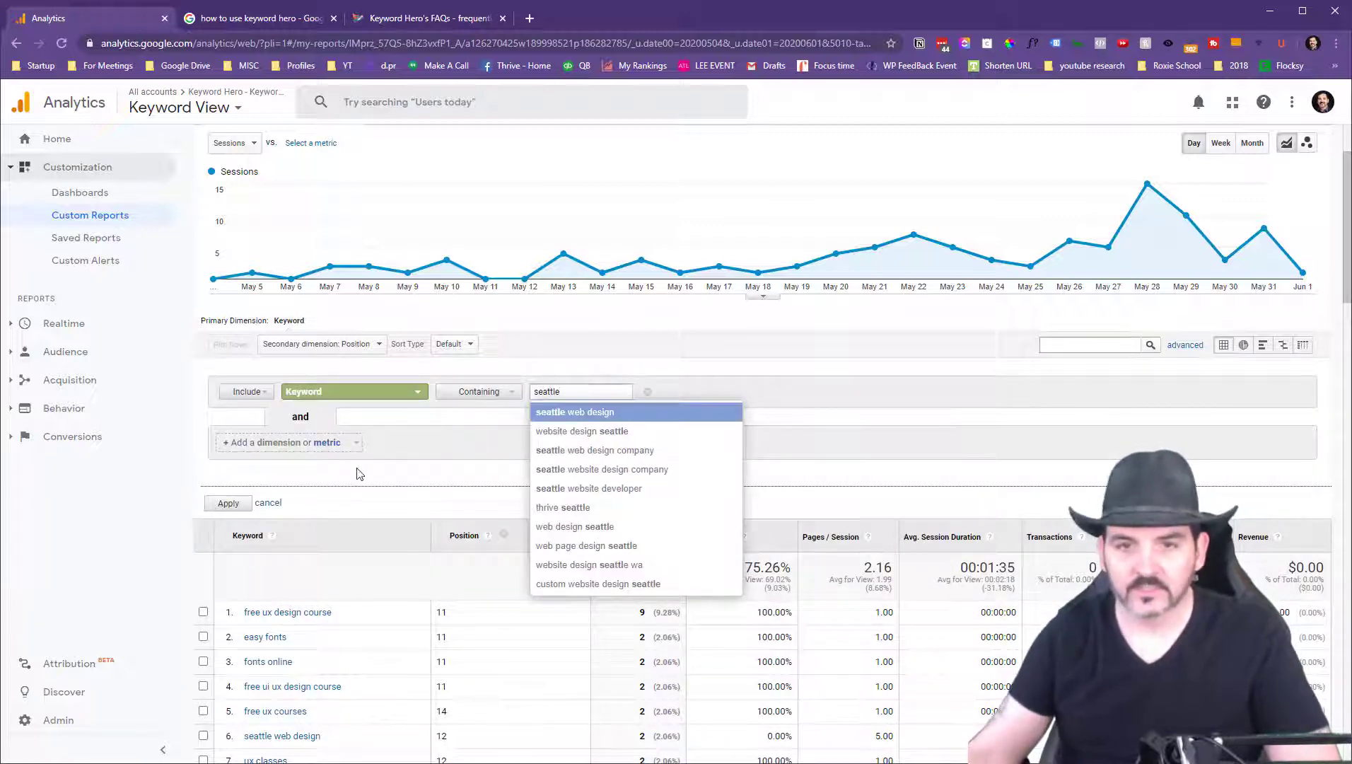
left_click(229, 504)
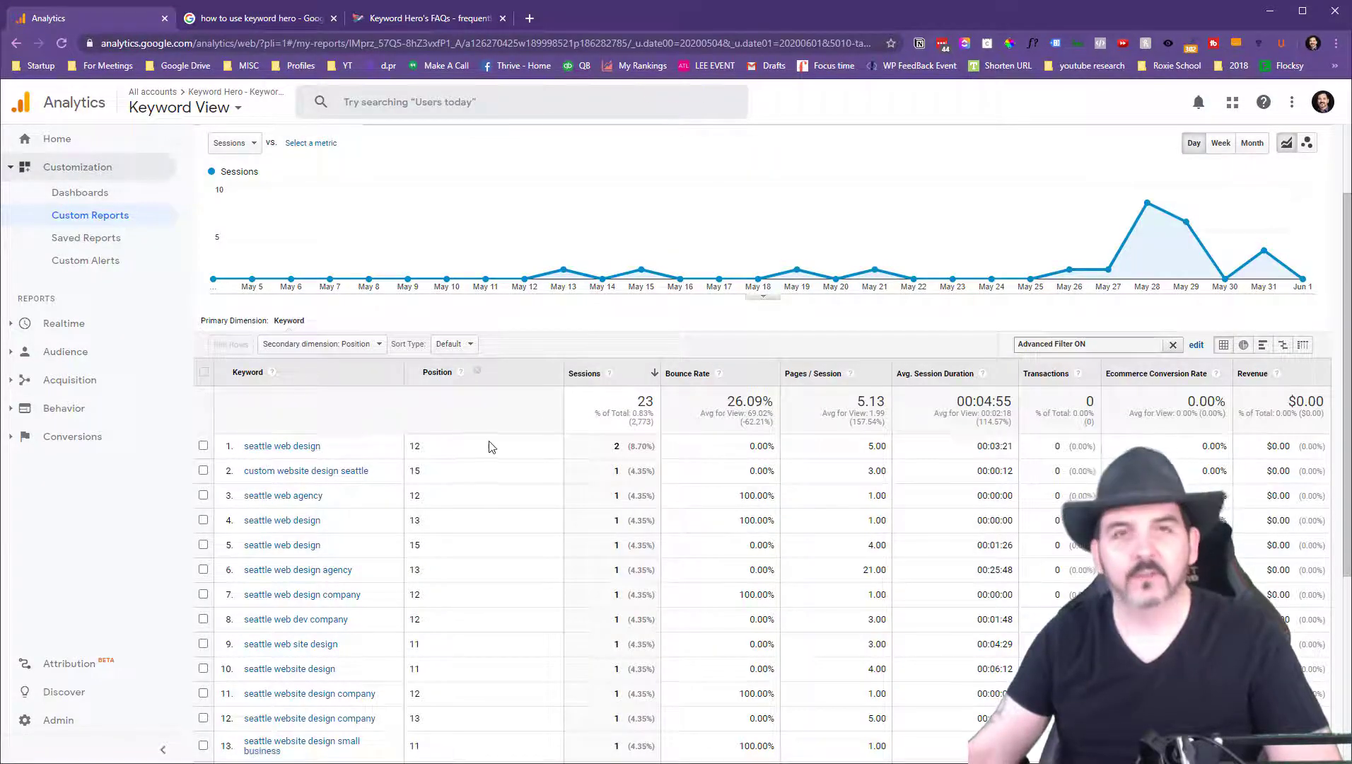
key("alt+Left")
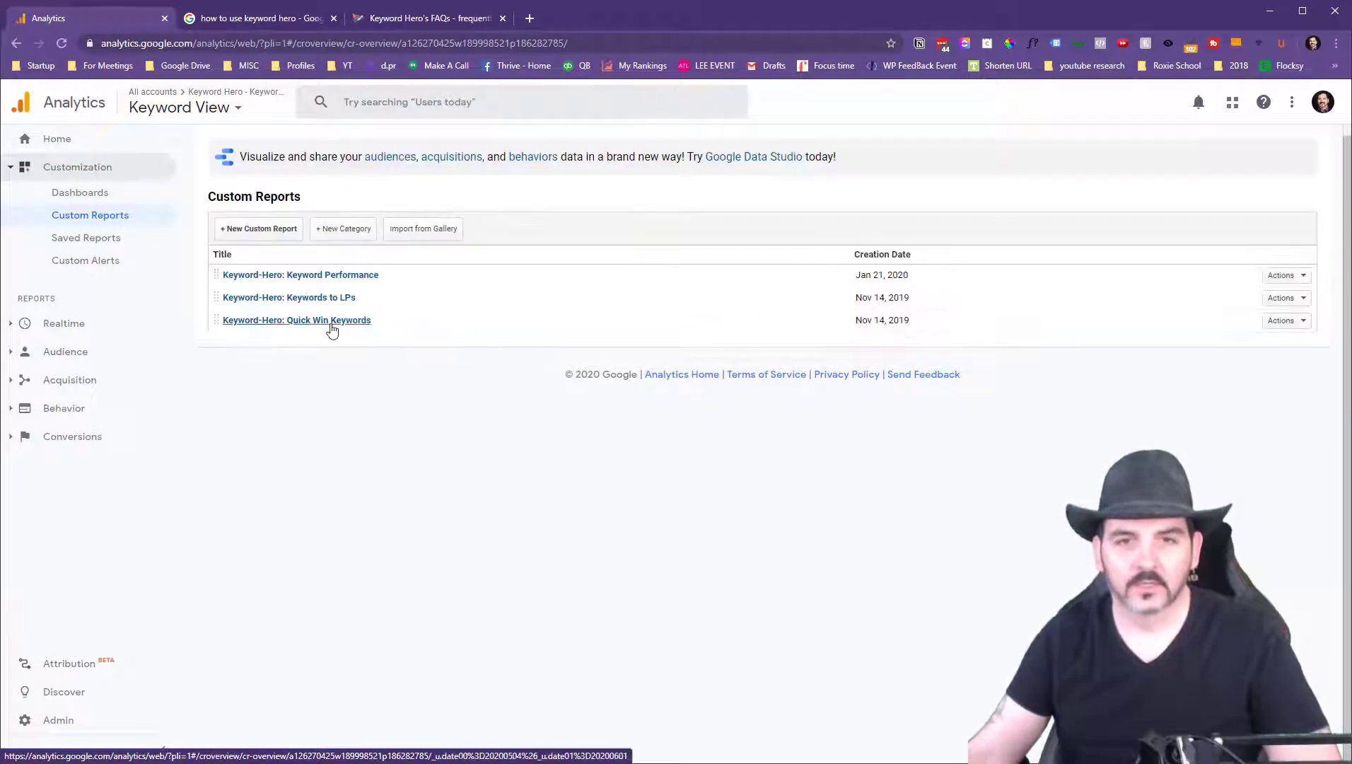
Open the Keyword-Hero: Keywords to LPs report sorted by Landing Page ascending
left_click(324, 300)
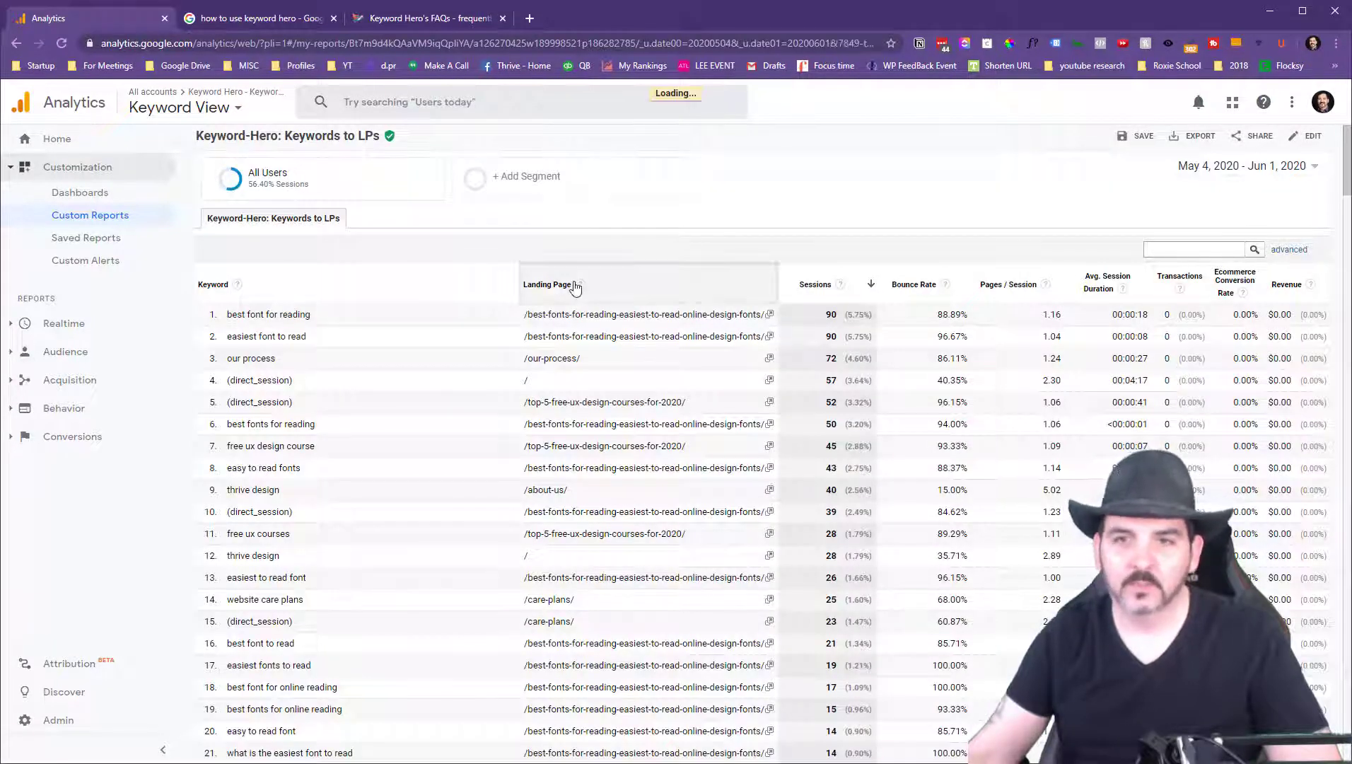
left_click(557, 286)
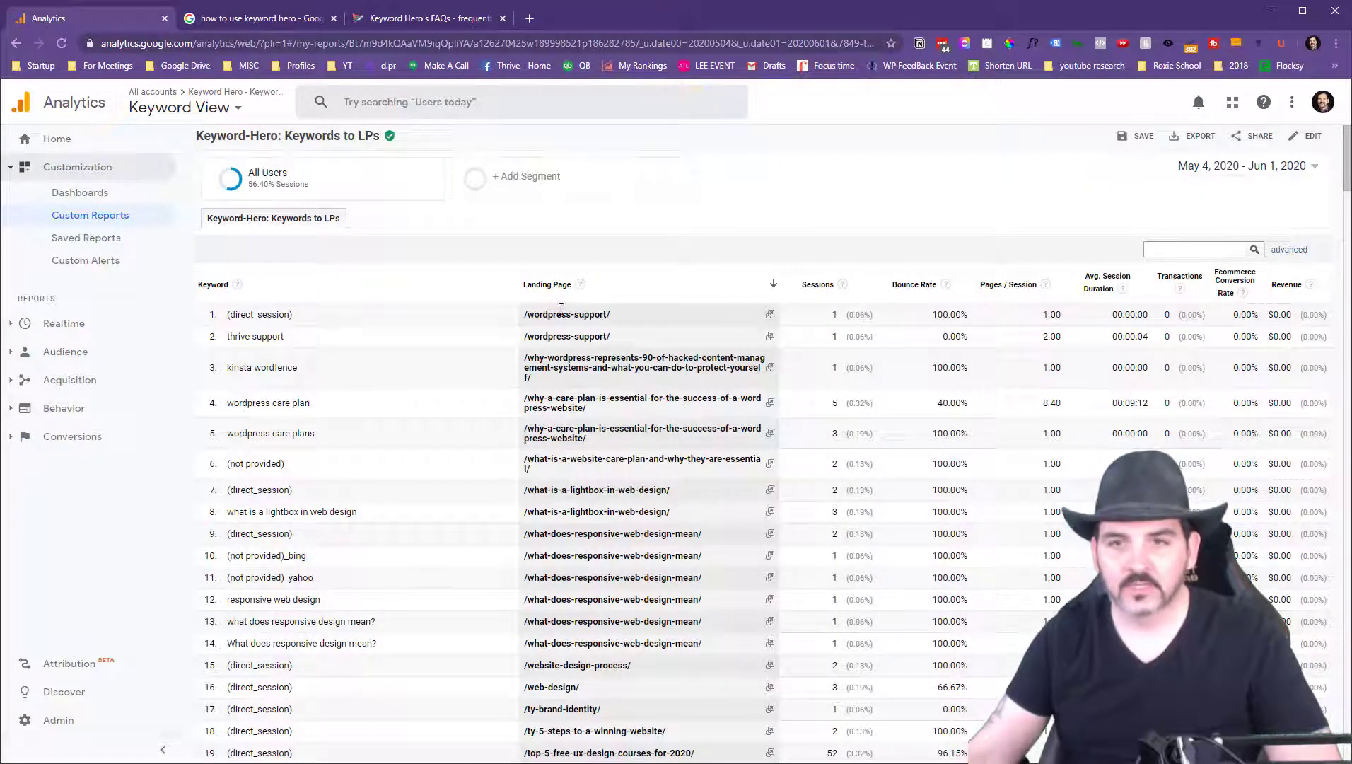
left_click(559, 290)
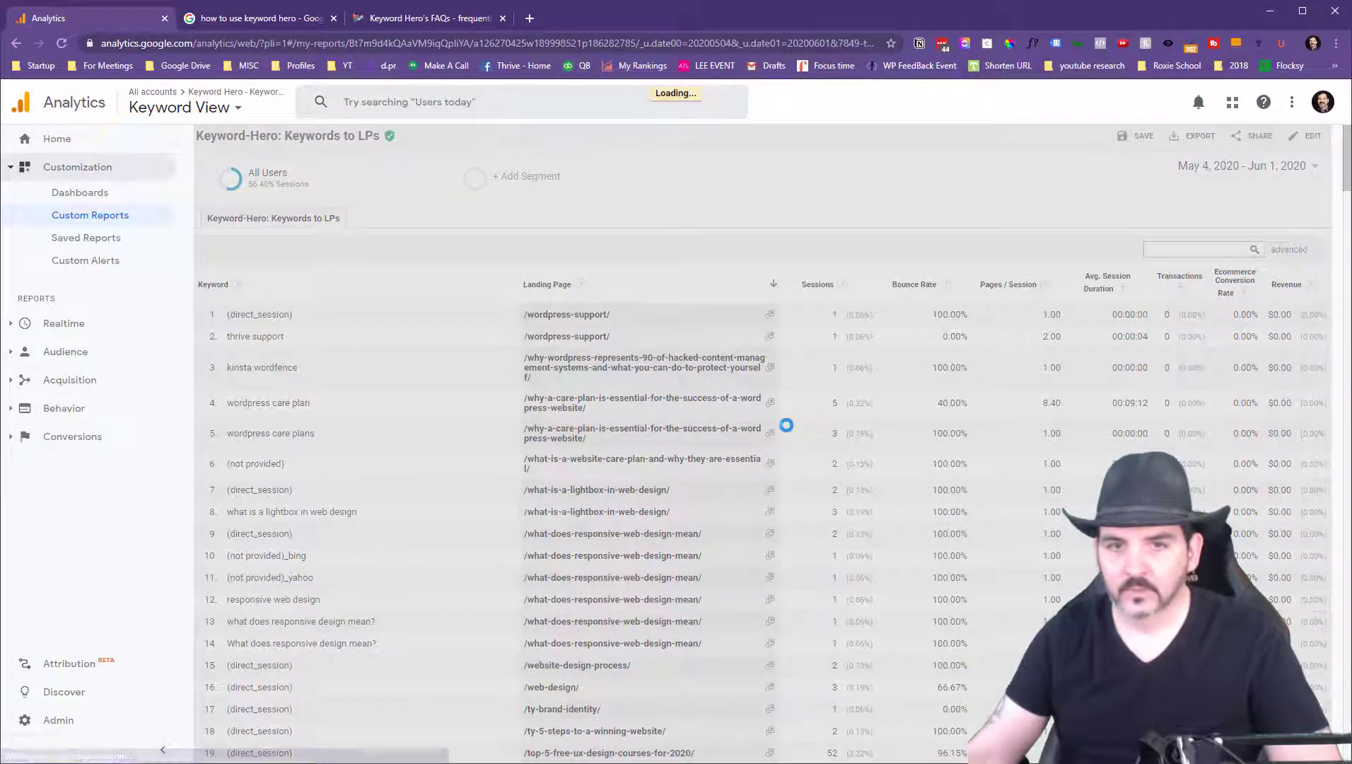
scroll(319, 373, "down", 3)
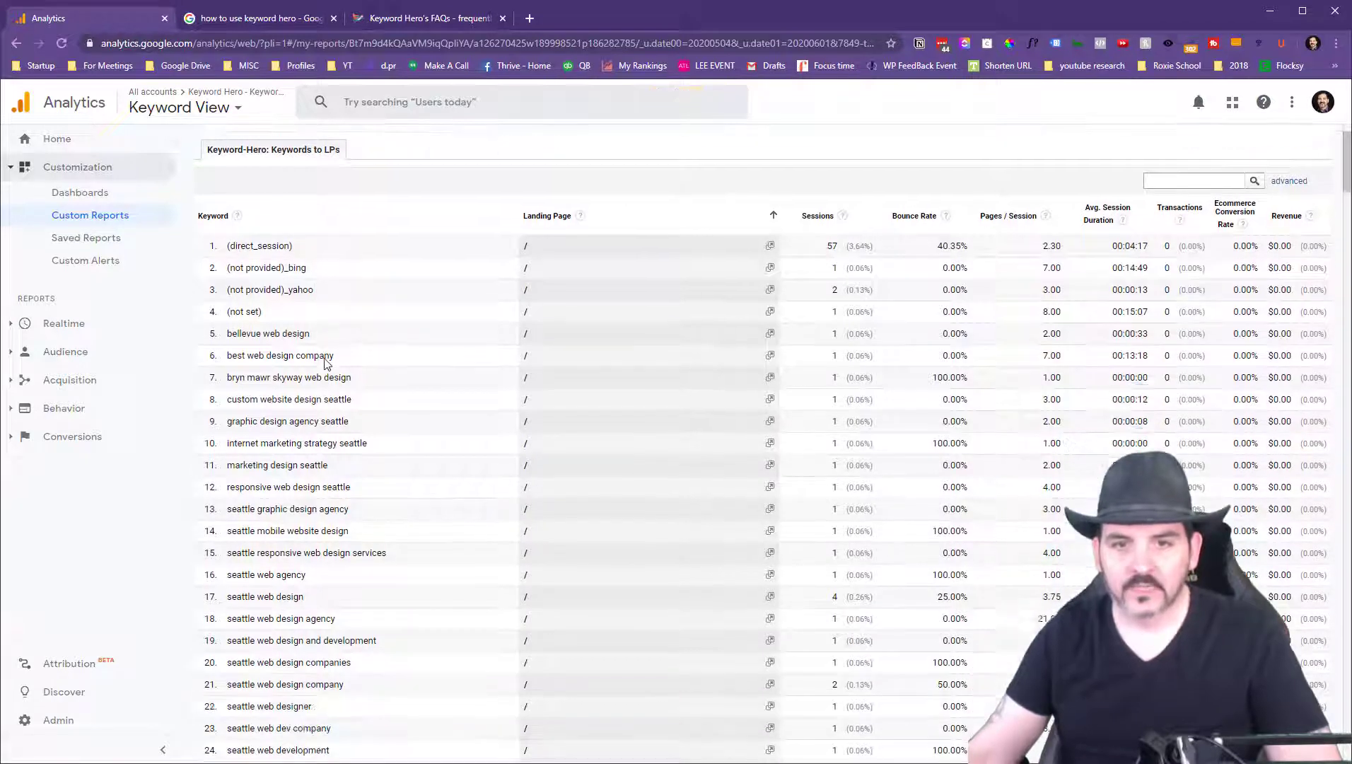
scroll(342, 297, "down", 11)
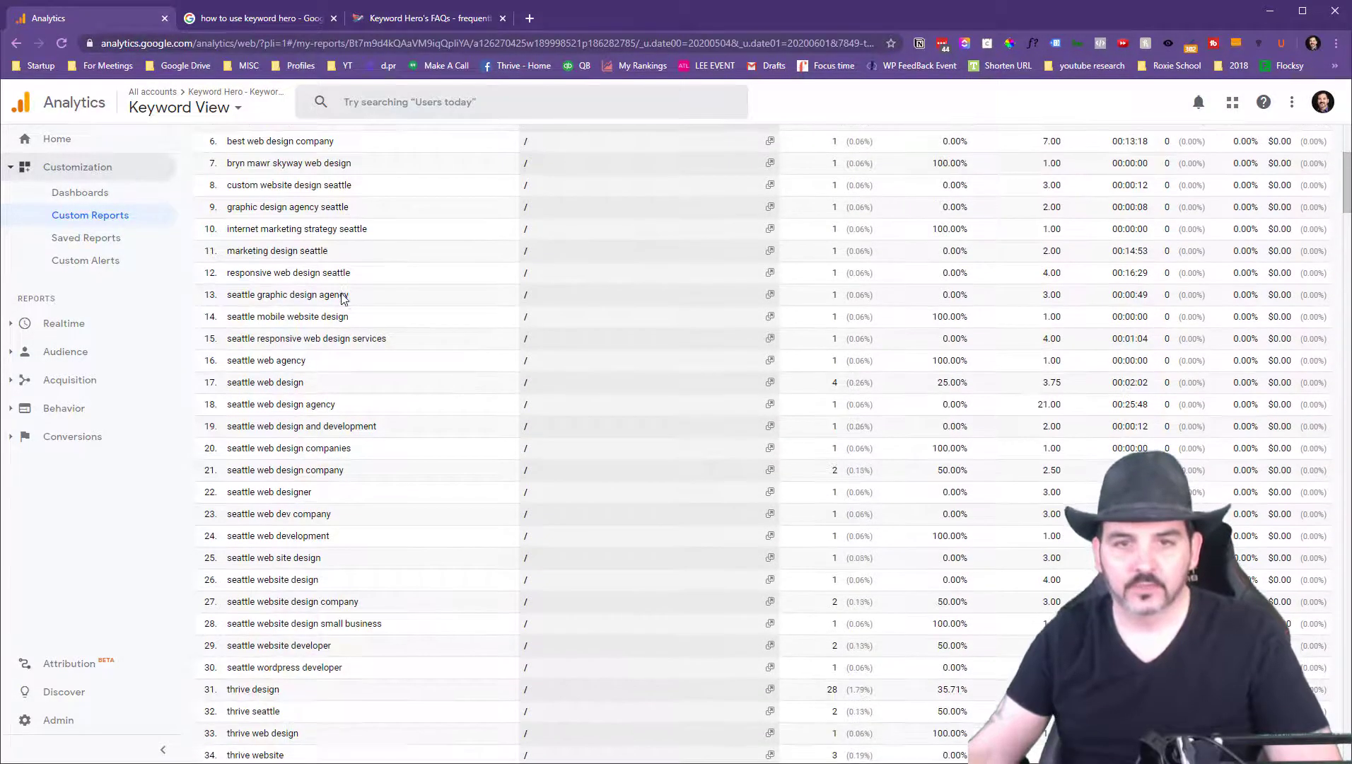
scroll(413, 329, "down", 2)
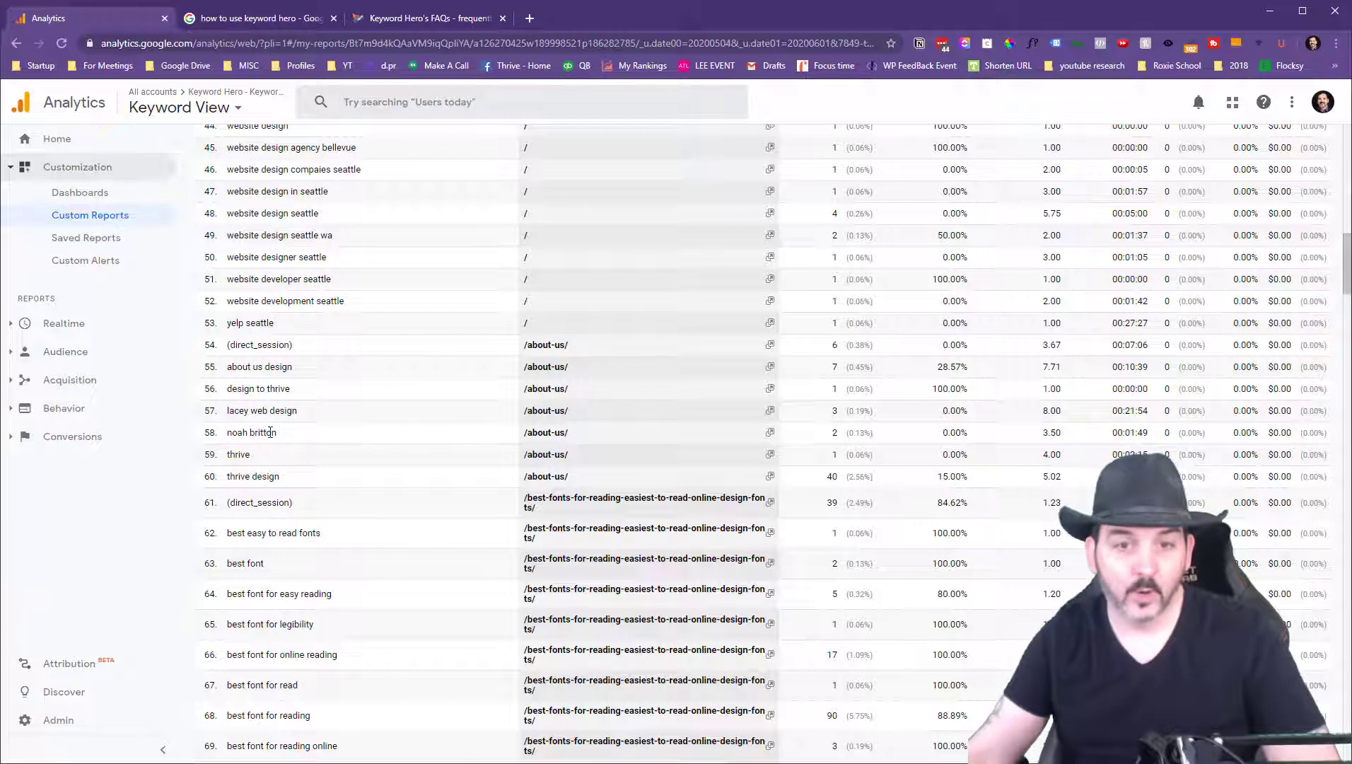
scroll(392, 442, "down", 3)
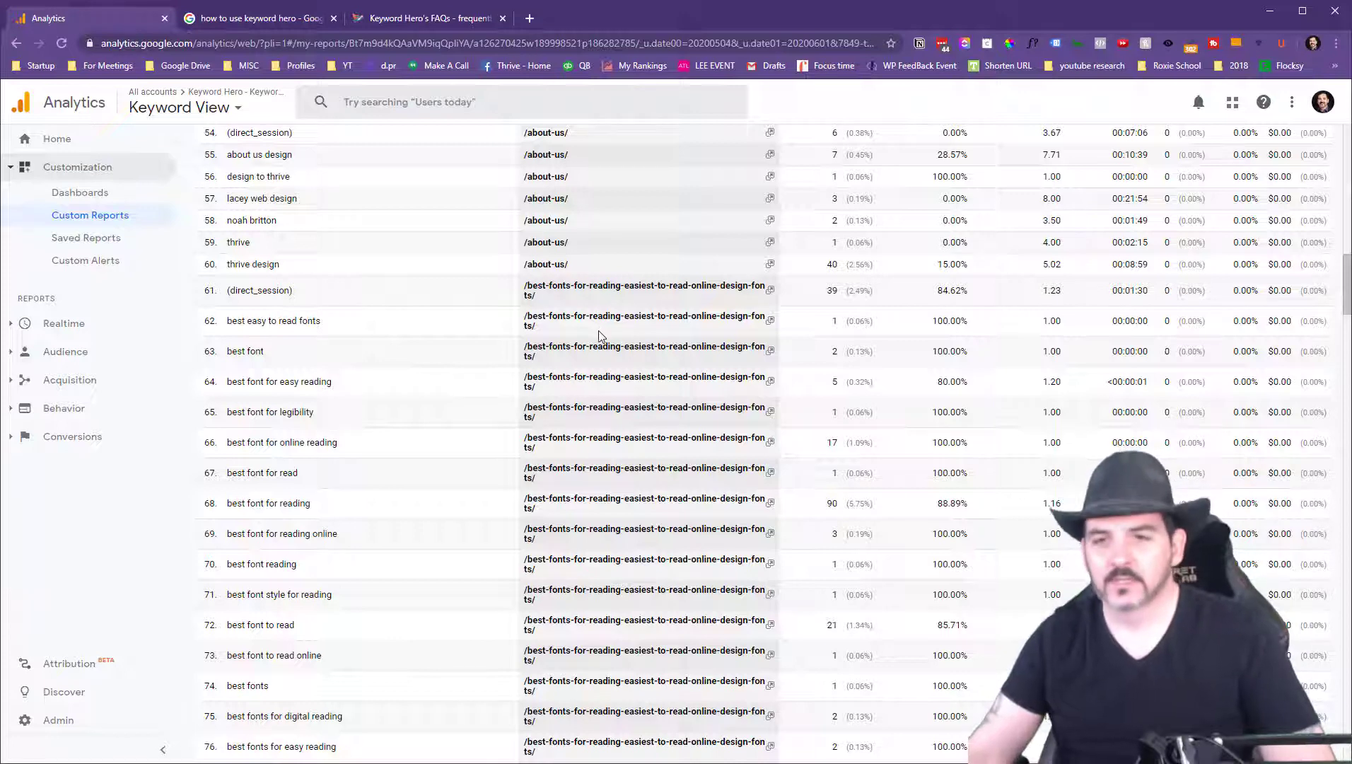
scroll(366, 274, "down", 6)
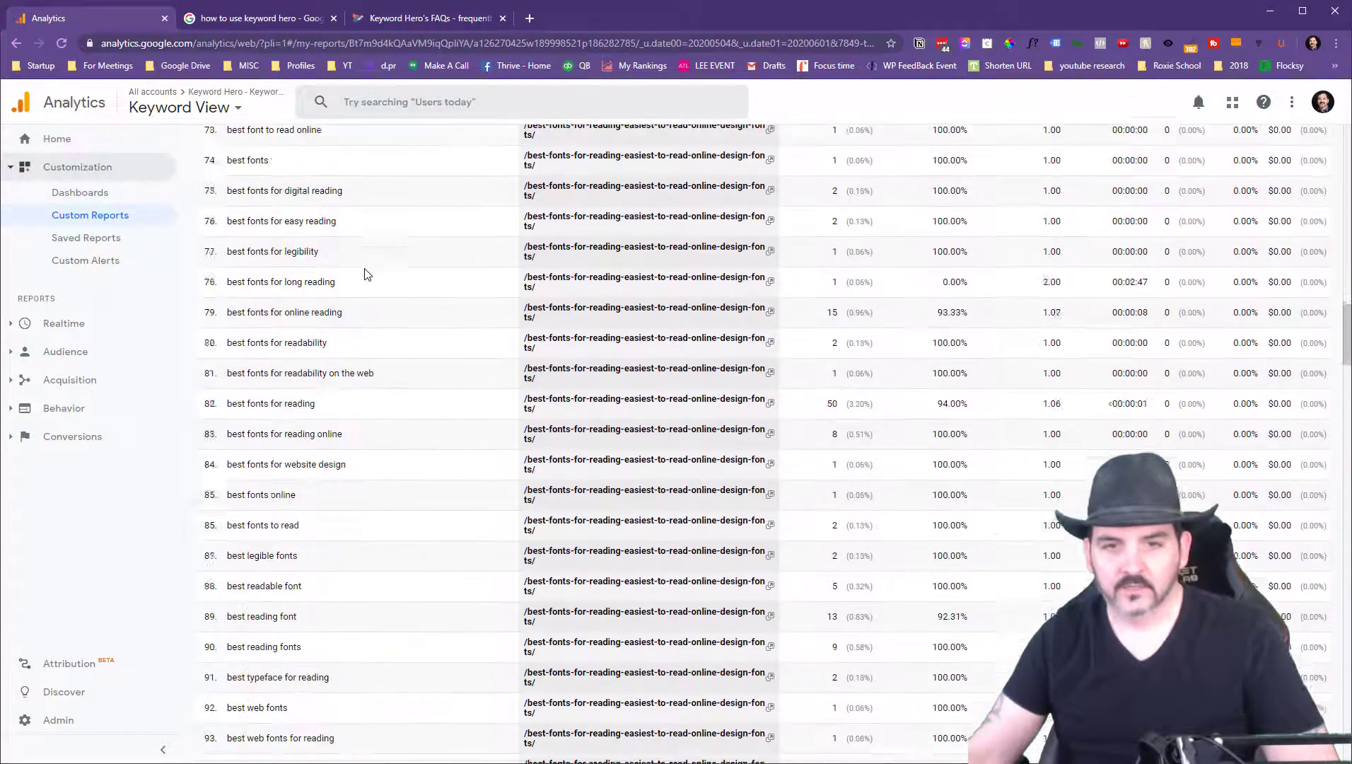
scroll(365, 274, "down", 7)
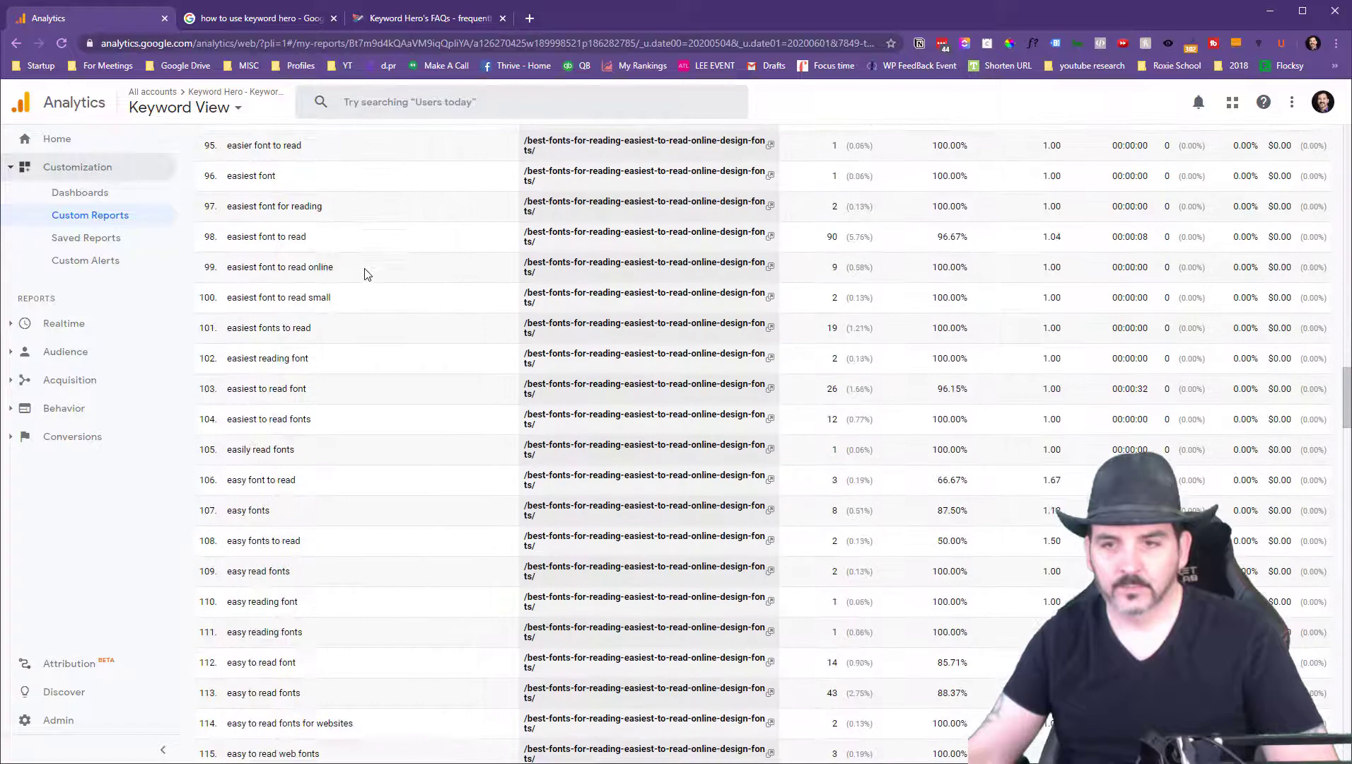
scroll(366, 274, "down", 11)
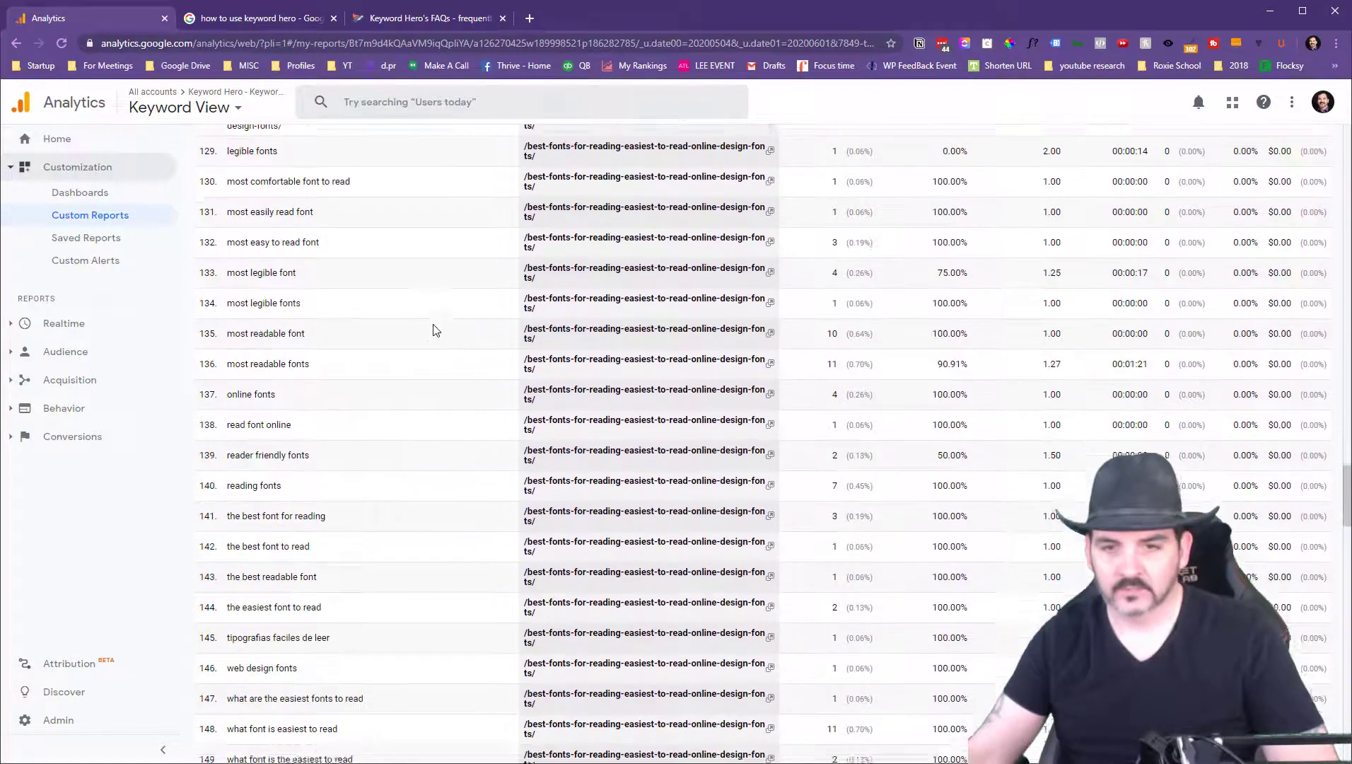
scroll(434, 329, "down", 11)
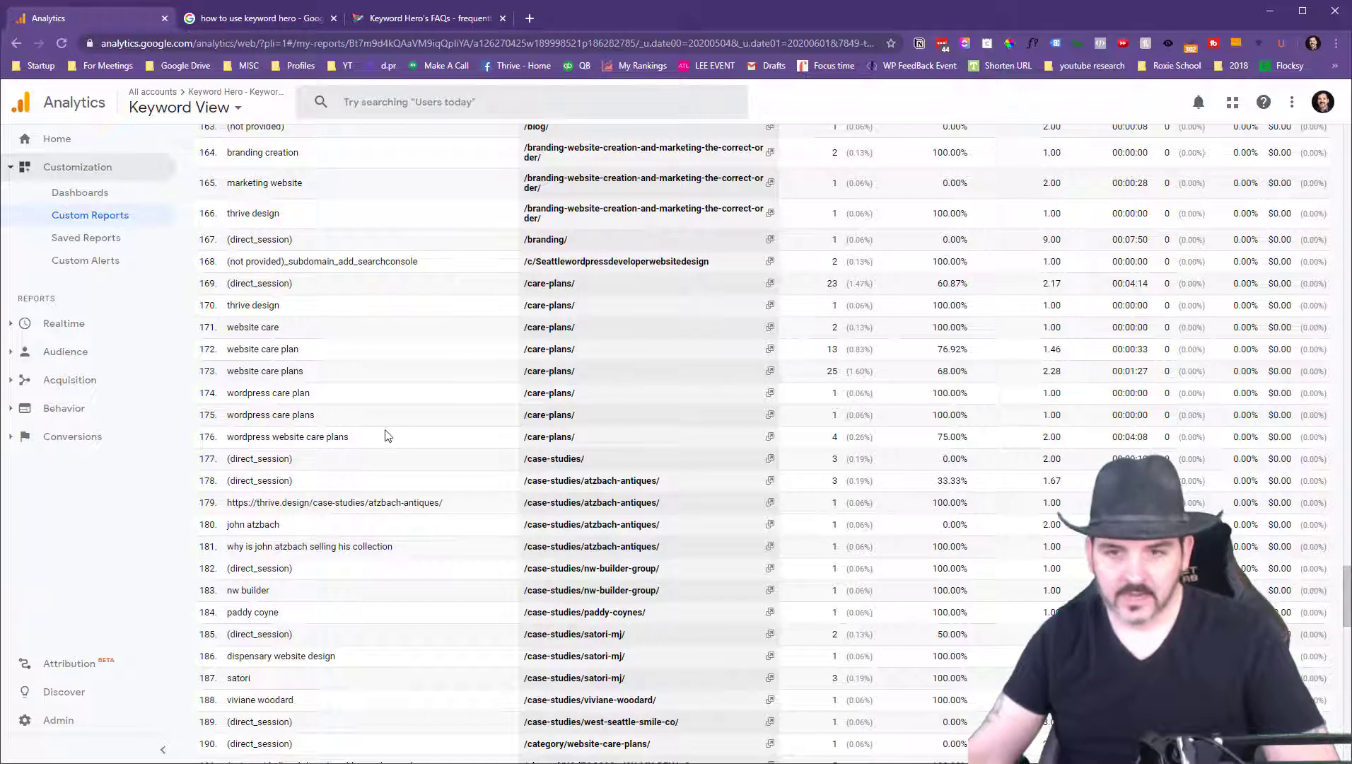
scroll(387, 437, "down", 1)
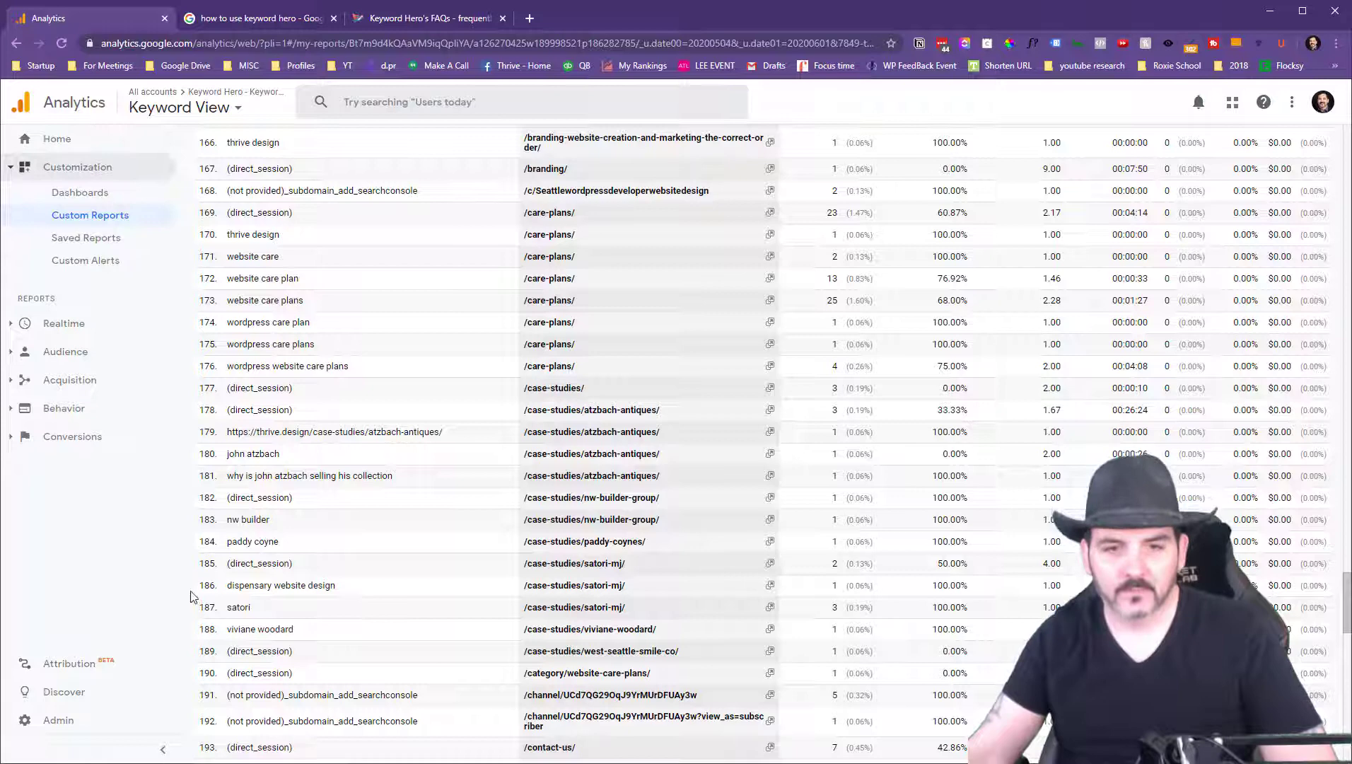
scroll(648, 563, "down", 4)
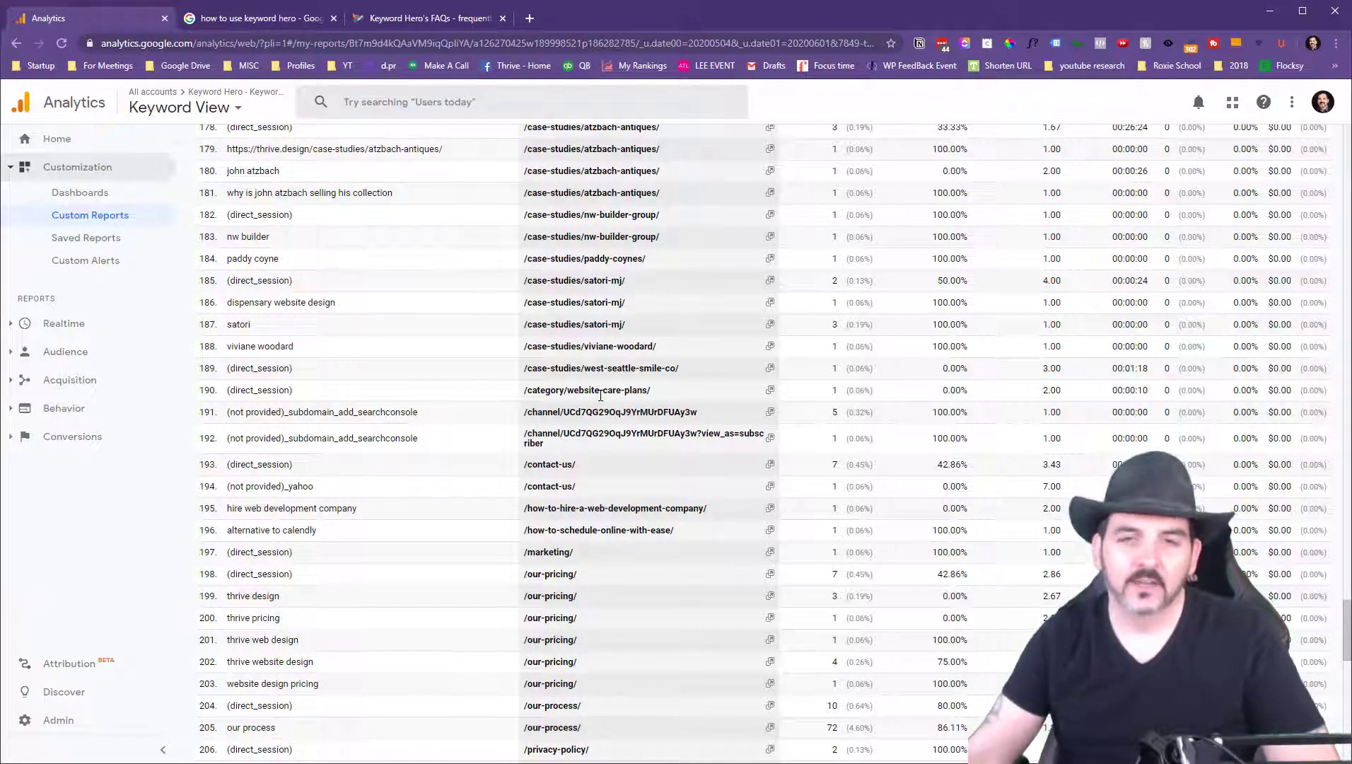
From the Keyword Hero FAQs tab, go to the Keyword Hero home page via its logo
left_click(368, 19)
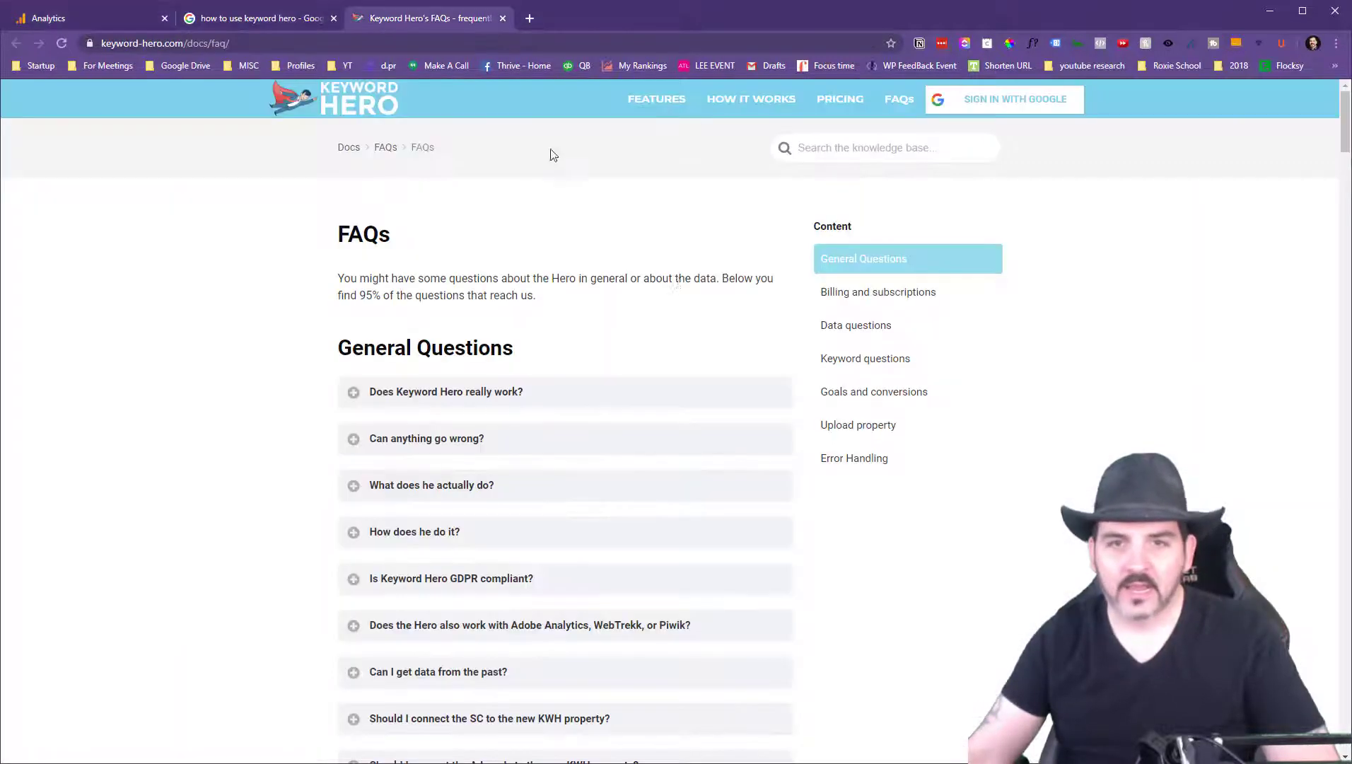
left_click(336, 103)
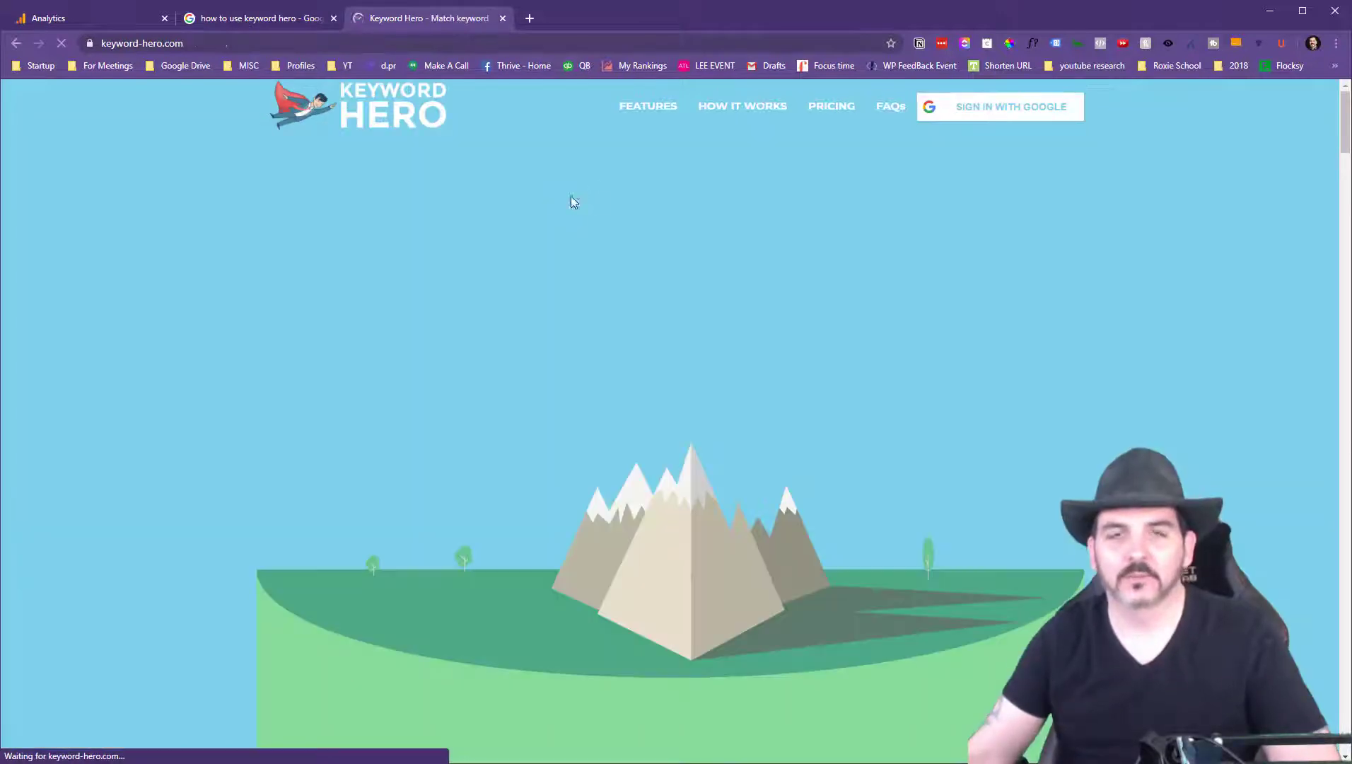